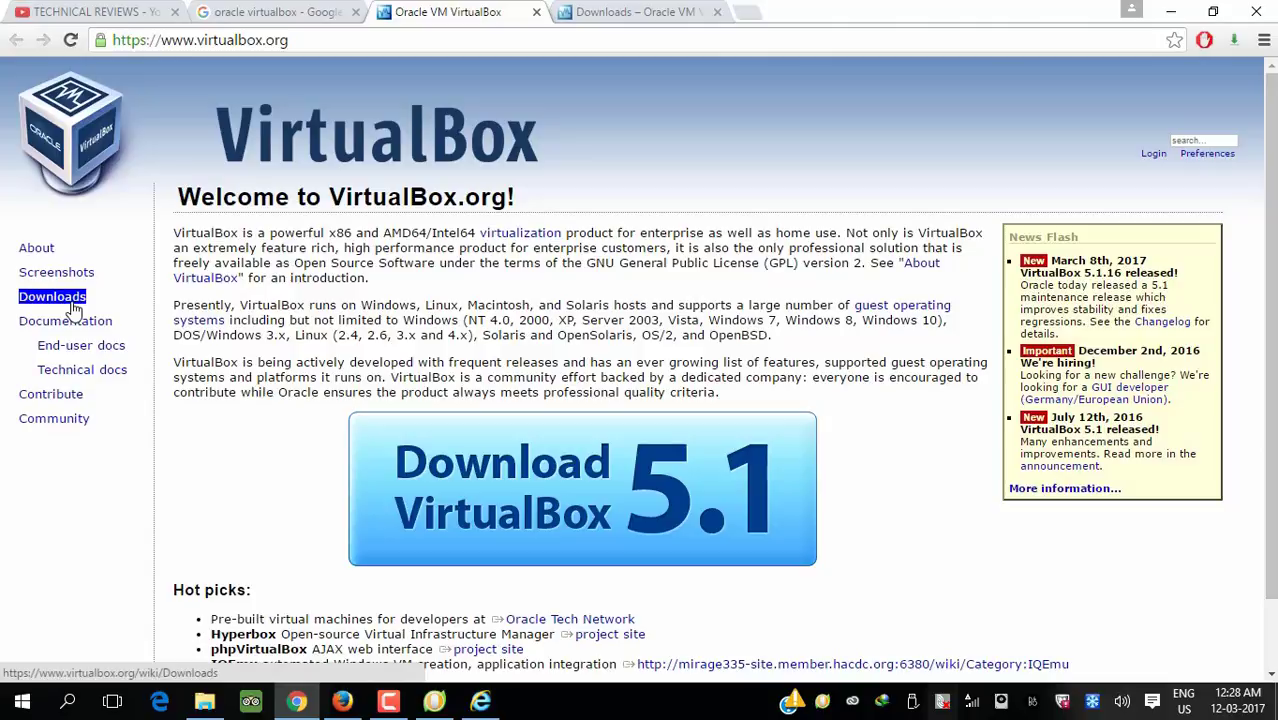
- Start downloading the VirtualBox 5.1.16 installer for Windows hosts from the VirtualBox downloads page and pause the transfer
{"action": "left_click", "coordinate": [605, 10]}
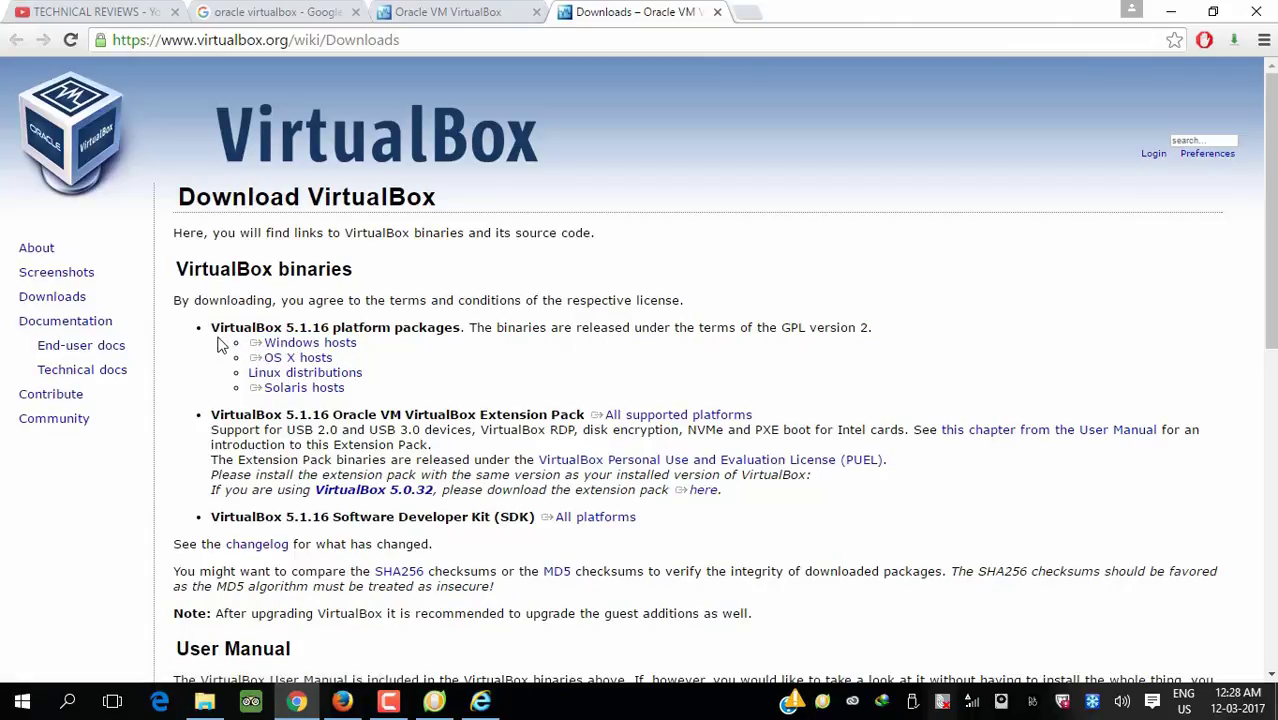
{"action": "left_click", "coordinate": [305, 343]}
{"action": "left_click", "coordinate": [316, 344]}
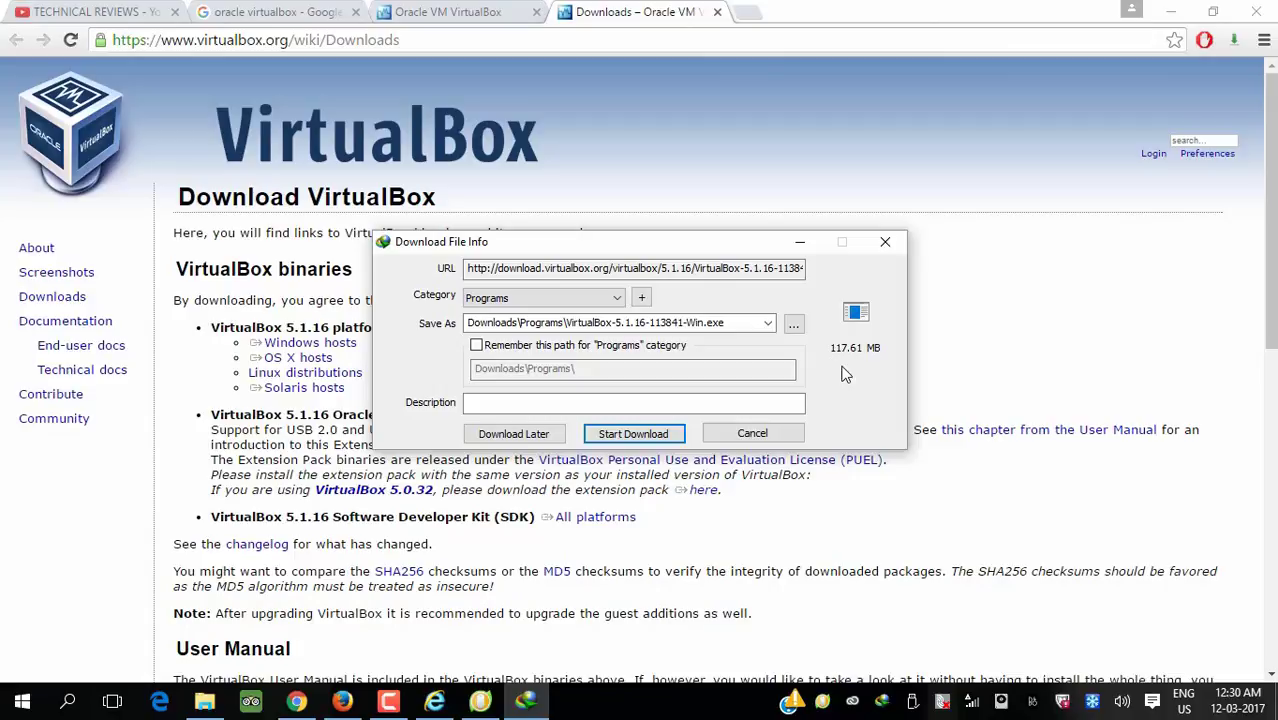
{"action": "left_click", "coordinate": [638, 437]}
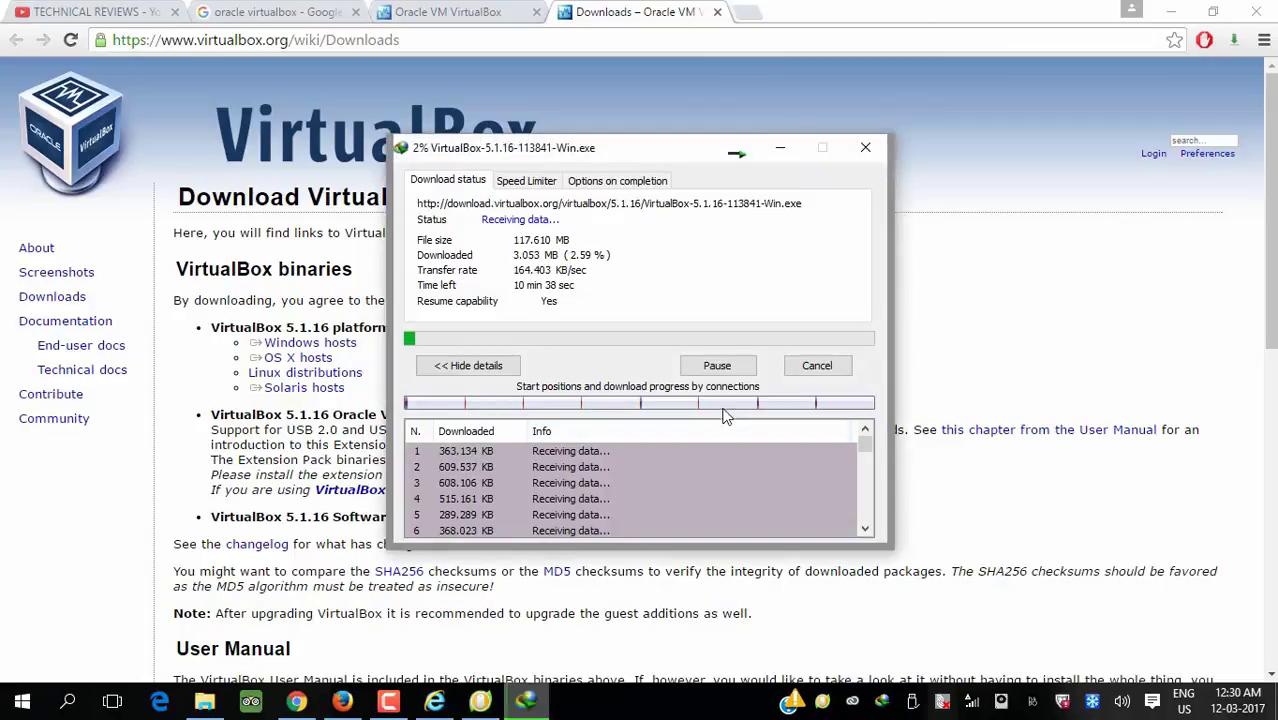
{"action": "left_click", "coordinate": [743, 368]}
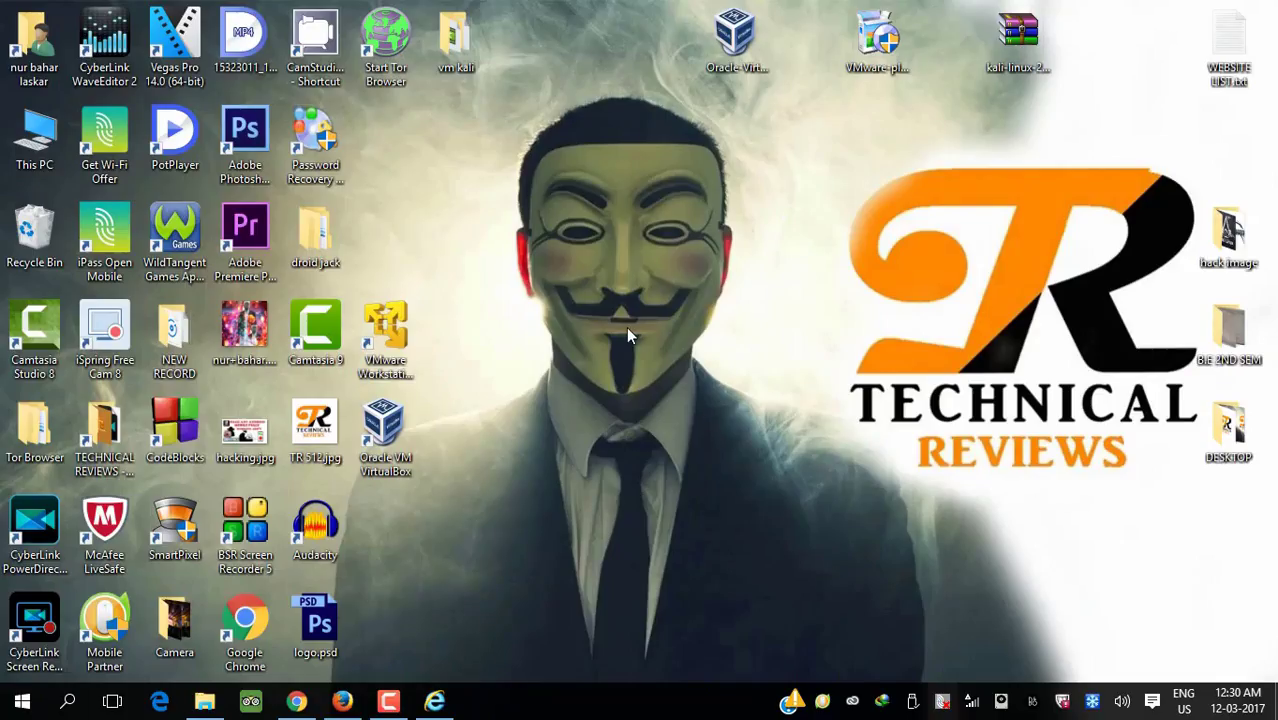
{"action": "left_click", "coordinate": [735, 40]}
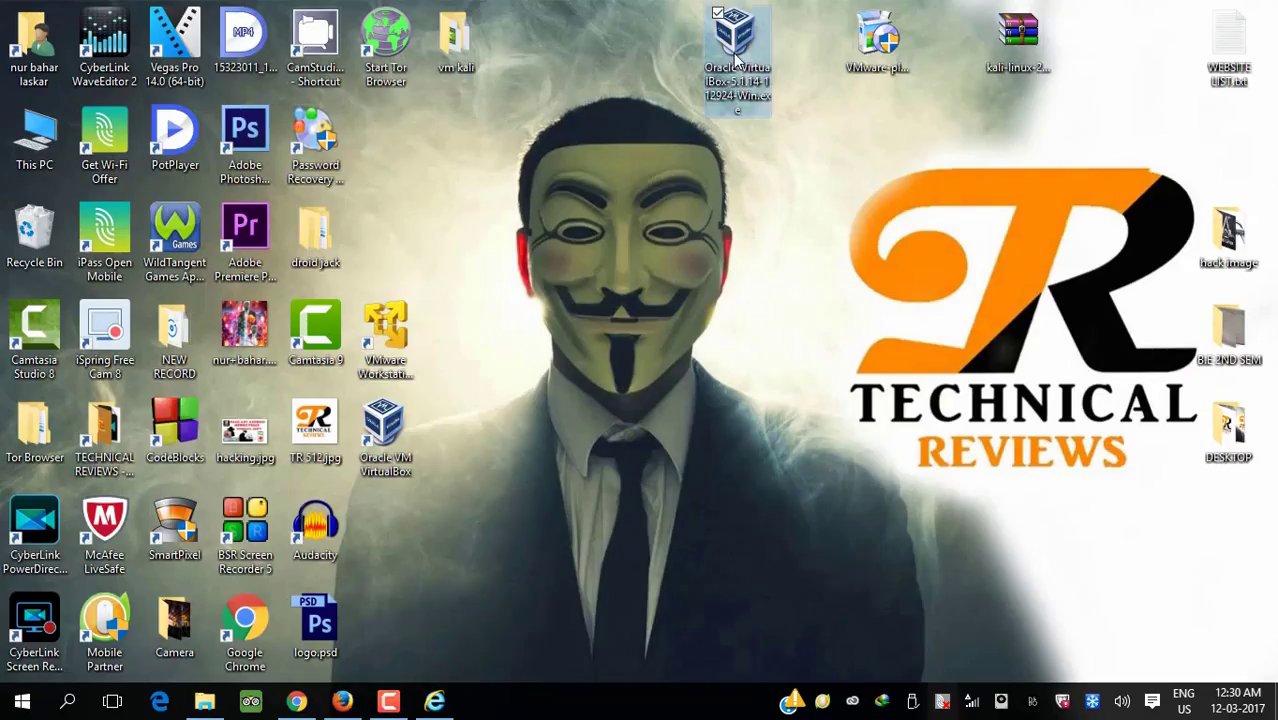
{"action": "left_click", "coordinate": [748, 180]}
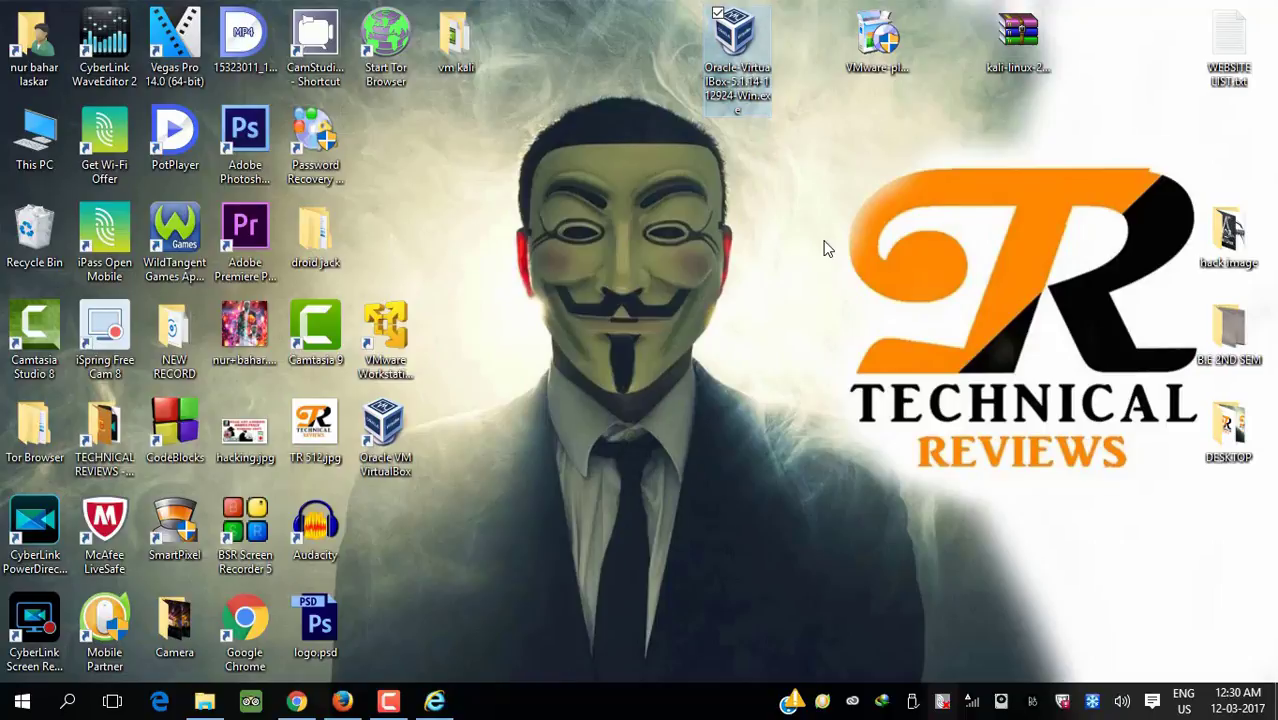
{"action": "mouse_move", "coordinate": [745, 66]}
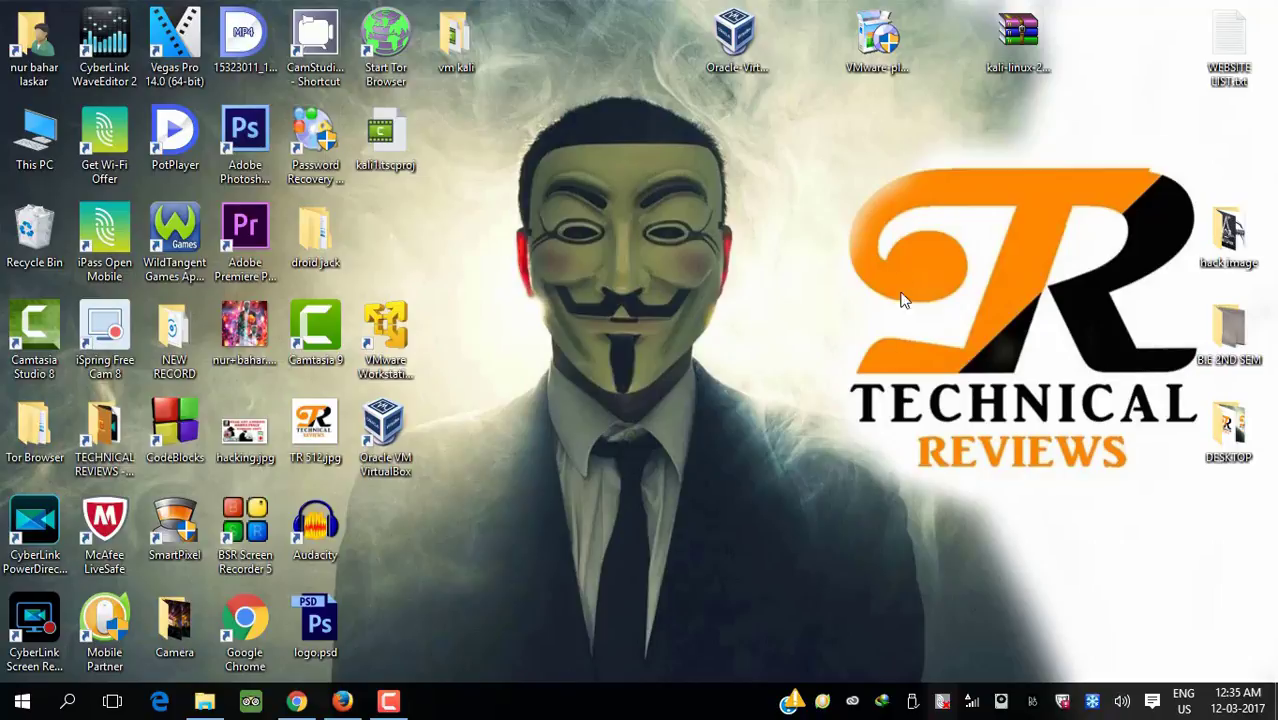
- Switch to Firefox and go to the official Kali Linux downloads page on kali.org
{"action": "left_click", "coordinate": [343, 702]}
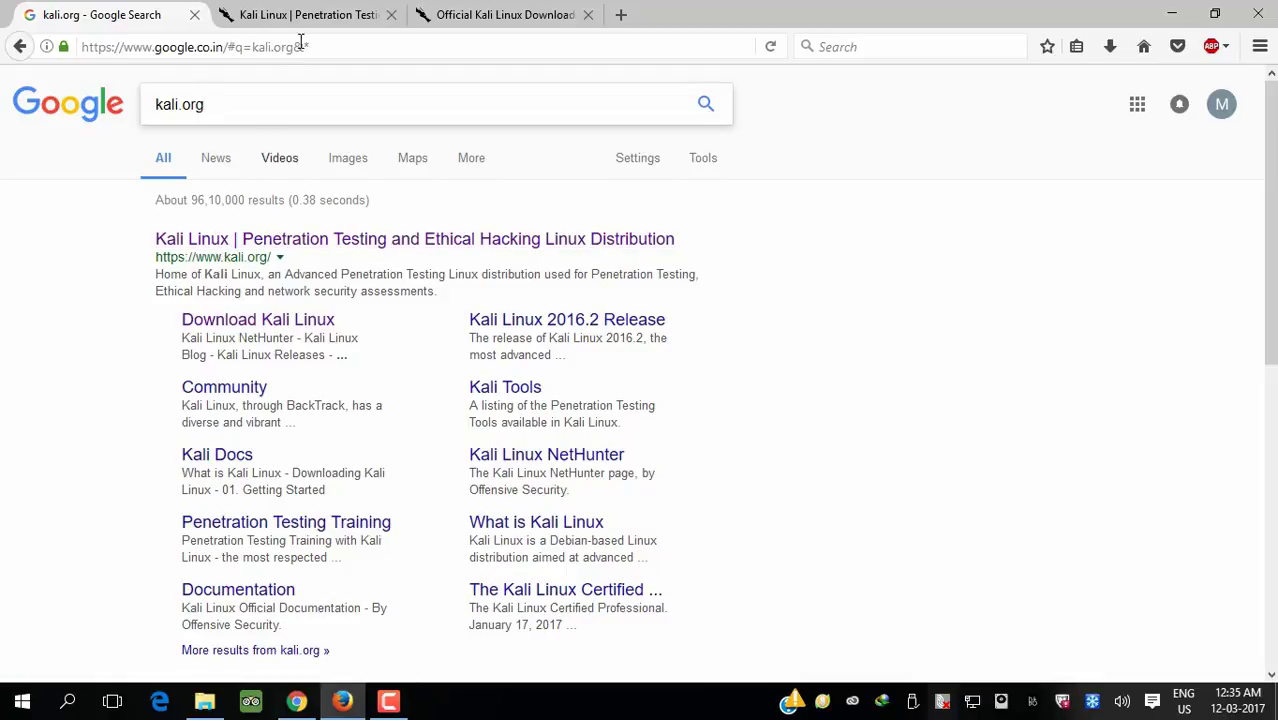
{"action": "left_click", "coordinate": [315, 12]}
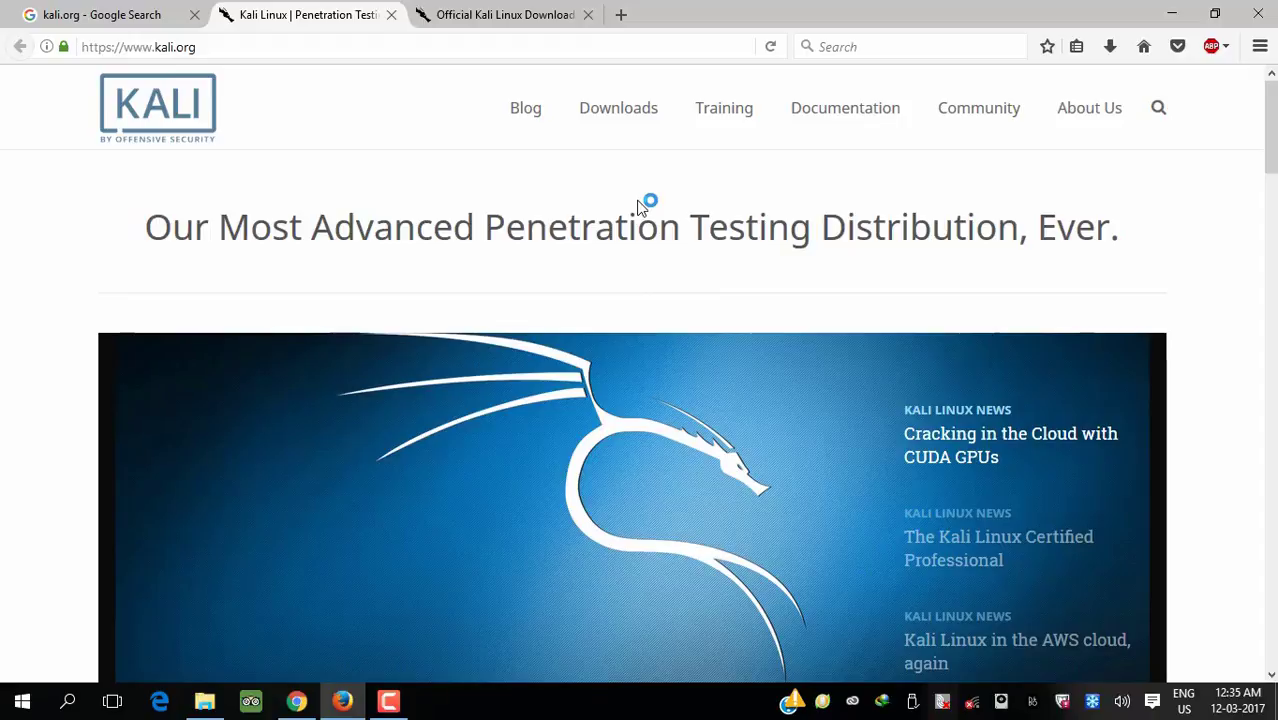
{"action": "mouse_move", "coordinate": [646, 108]}
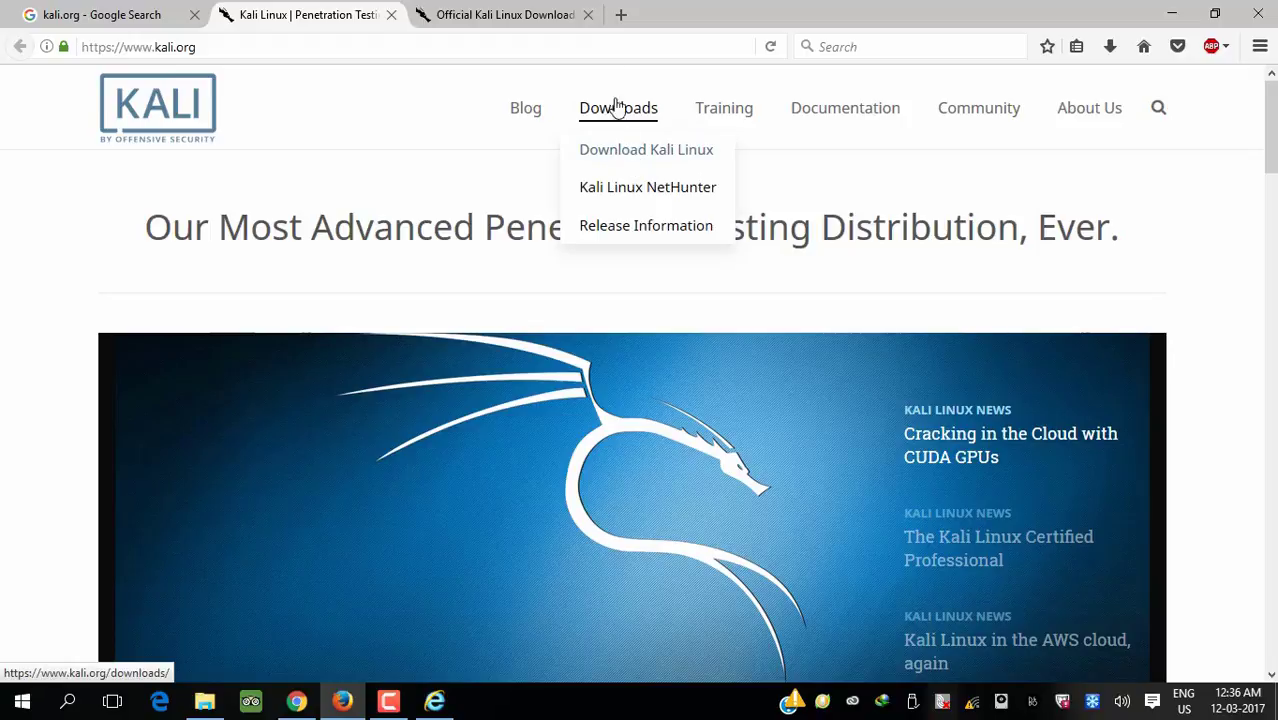
{"action": "left_click", "coordinate": [548, 8]}
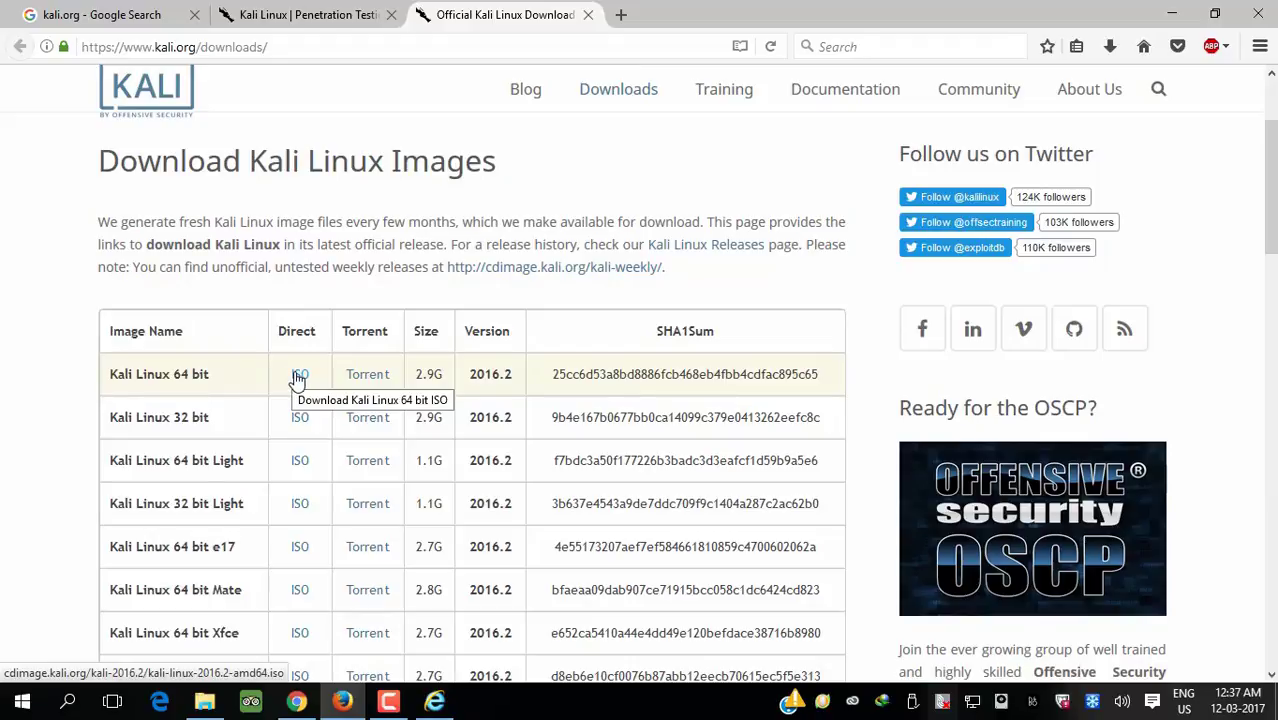
- Start downloading the Kali Linux 64 bit ISO, version 2016.2, and pause the transfer
{"action": "left_click", "coordinate": [299, 376]}
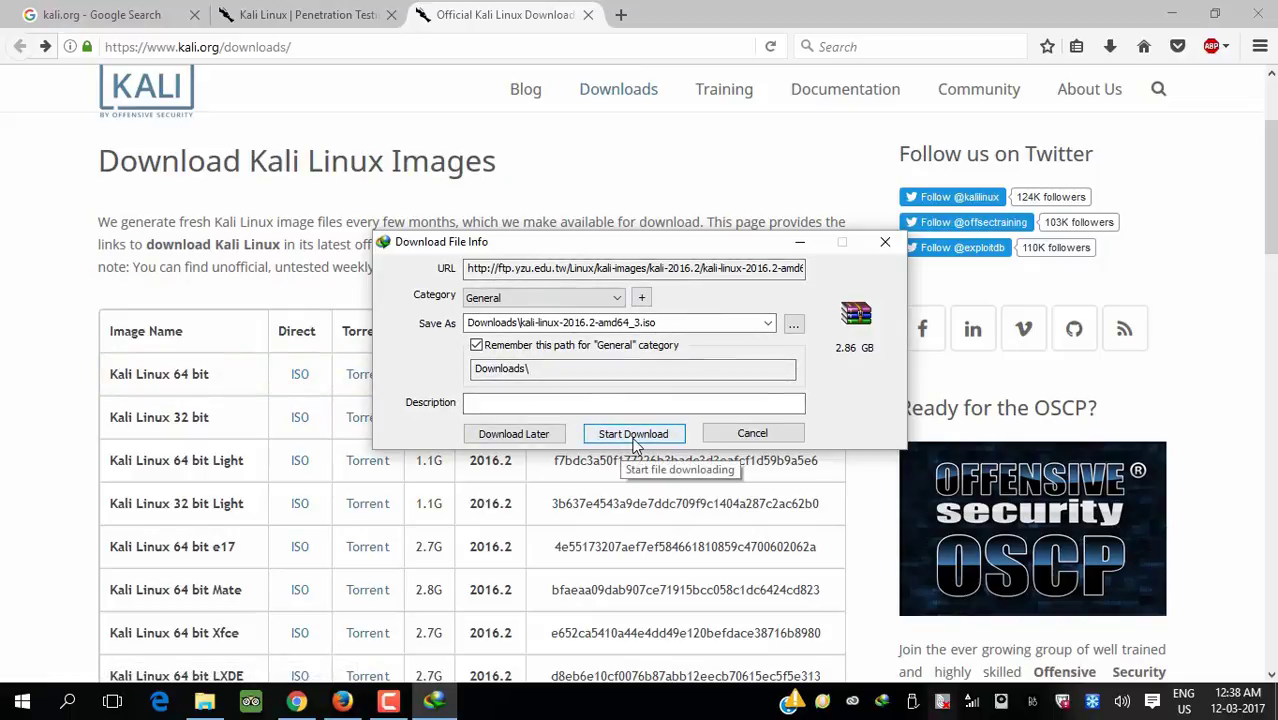
{"action": "left_click_drag", "start_coordinate": [655, 247], "coordinate": [889, 211]}
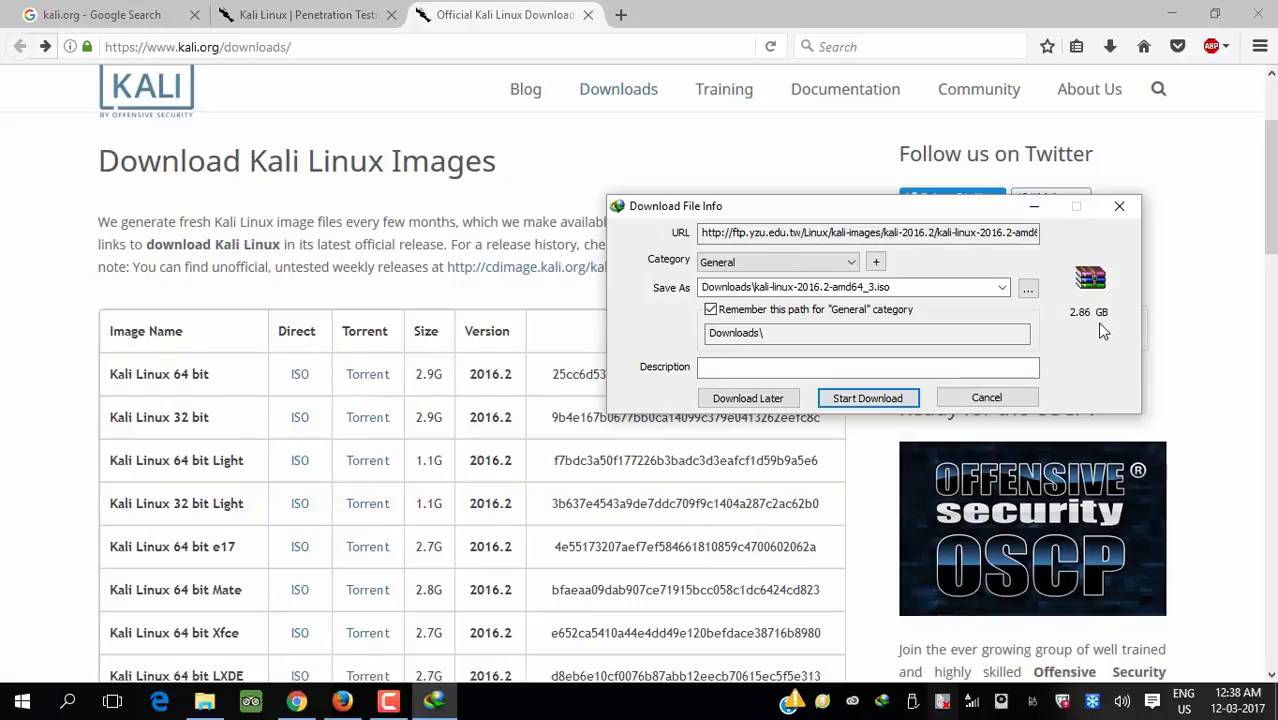
{"action": "left_click", "coordinate": [858, 398]}
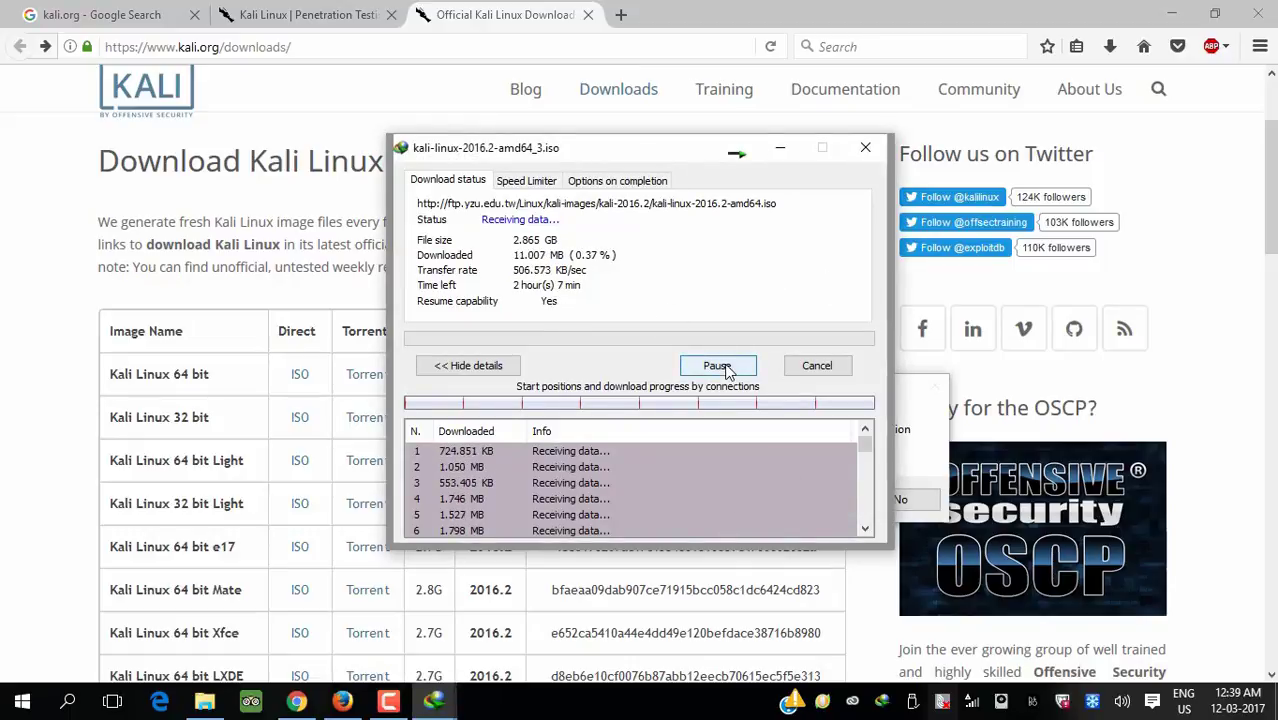
{"action": "left_click", "coordinate": [718, 366]}
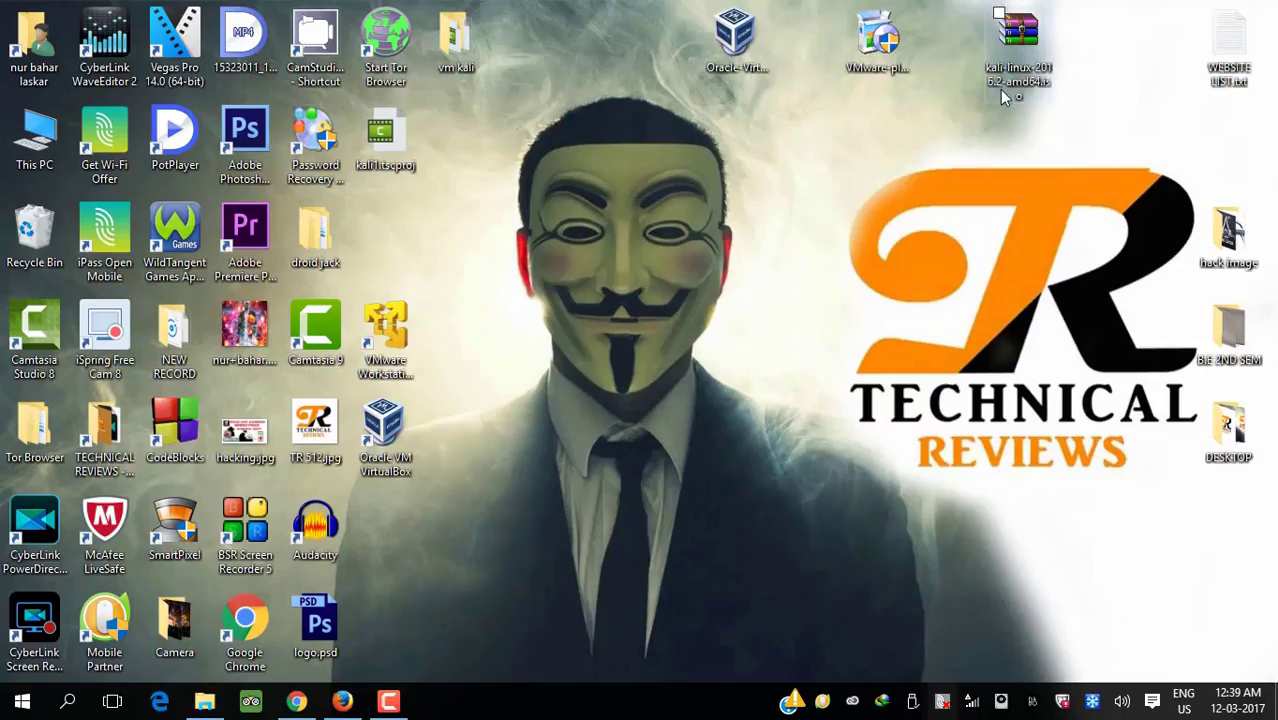
{"action": "left_click", "coordinate": [1000, 90]}
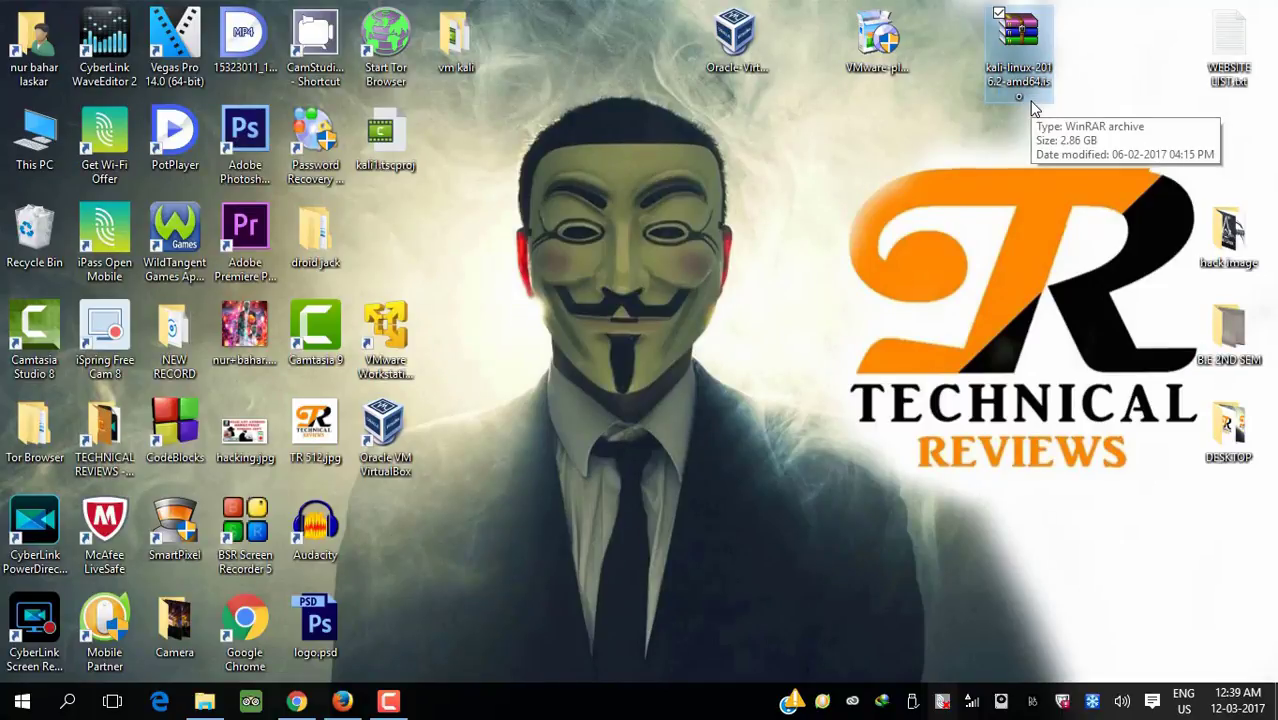
{"action": "left_click", "coordinate": [1062, 121]}
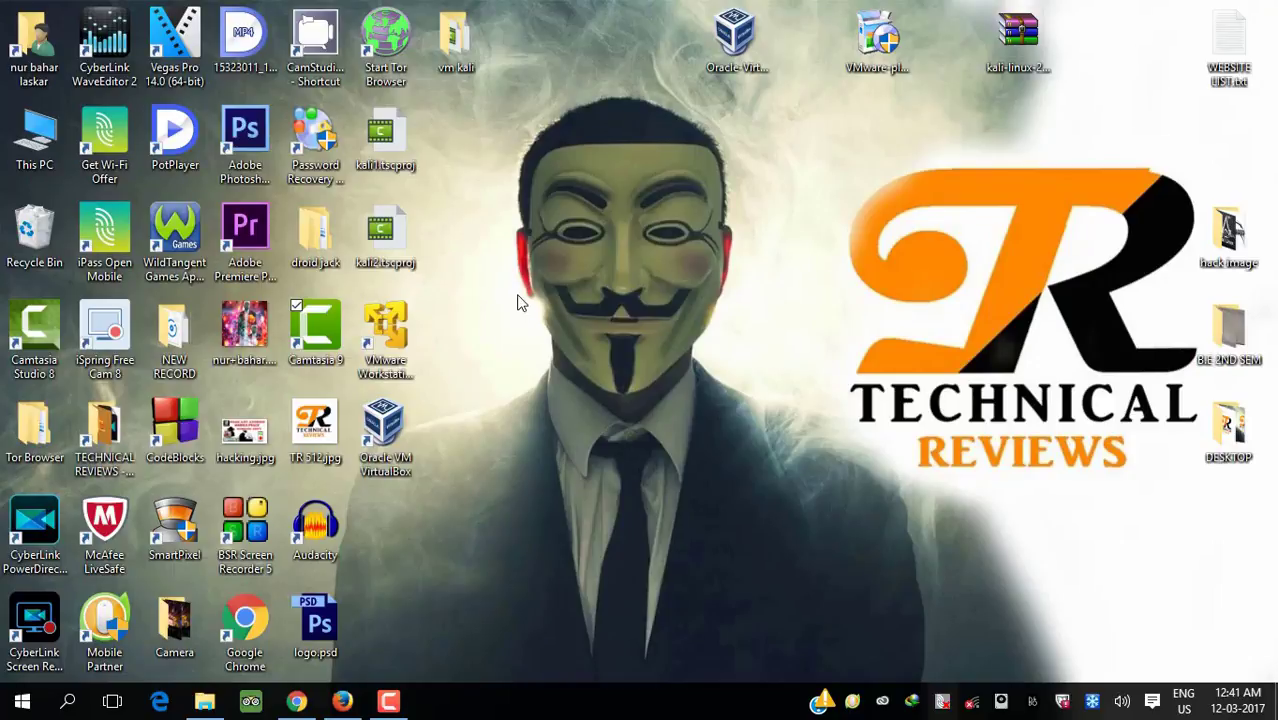
- Launch Oracle VM VirtualBox and begin a new virtual machine named "kali linux" with type Linux, version Linux 2.6 / 3.x / 4.x (64-bit)
{"action": "double_click", "coordinate": [381, 462]}
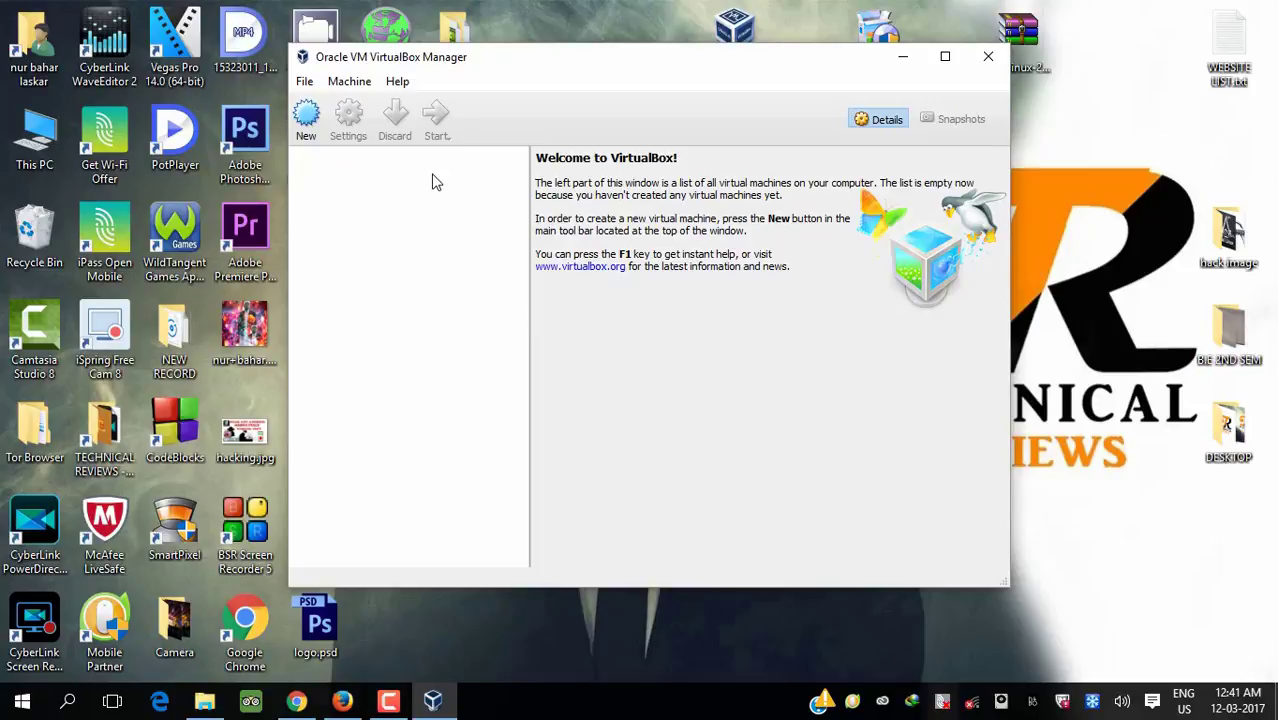
{"action": "left_click", "coordinate": [311, 128]}
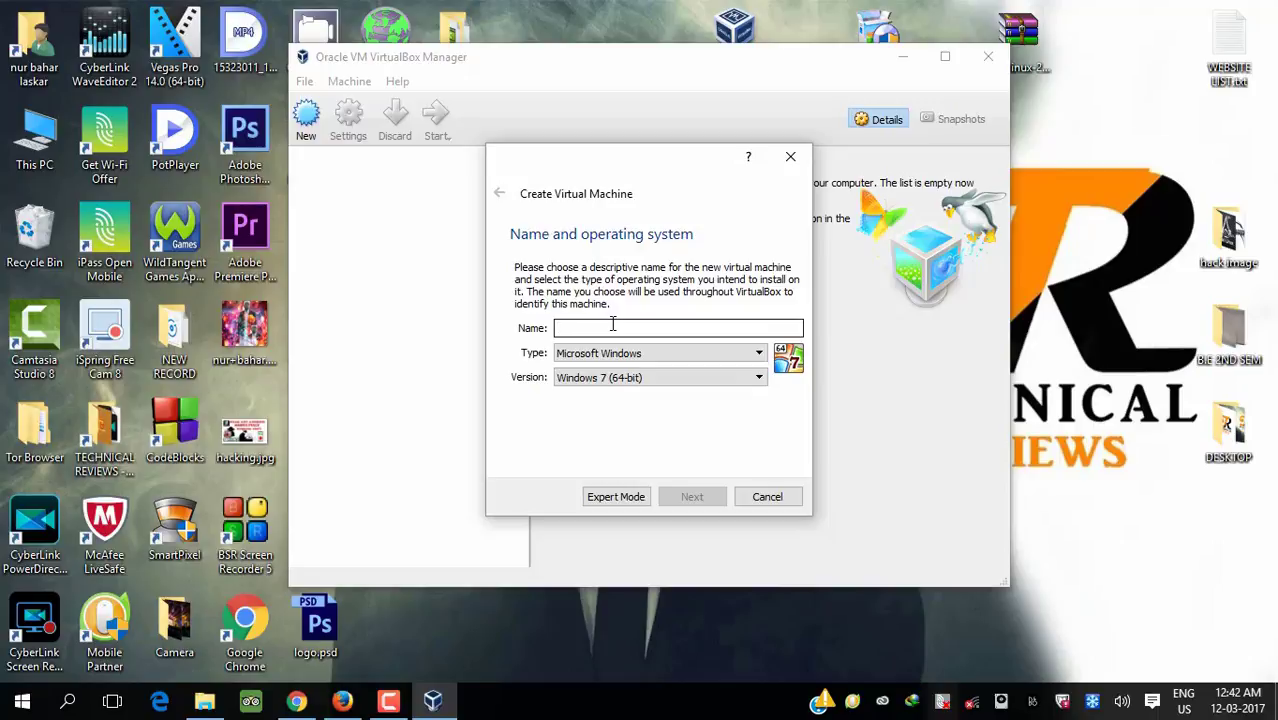
{"action": "type", "text": "kali"}
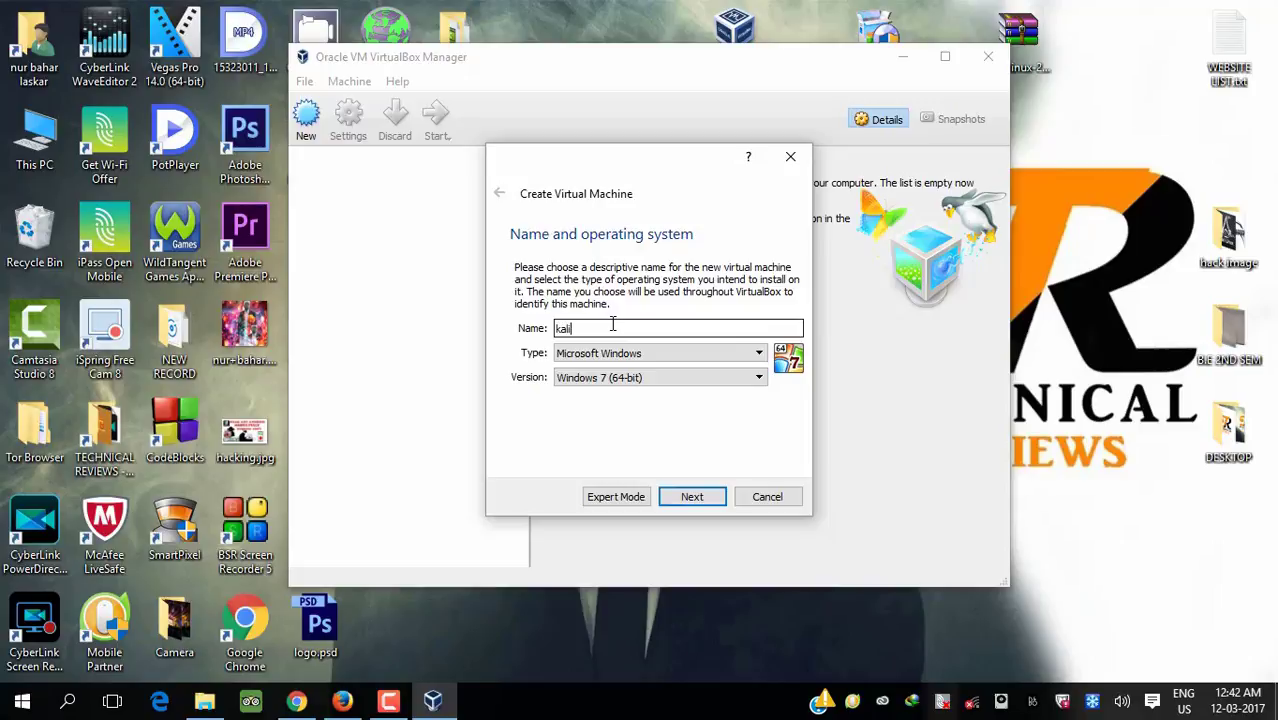
{"action": "type", "text": " linux"}
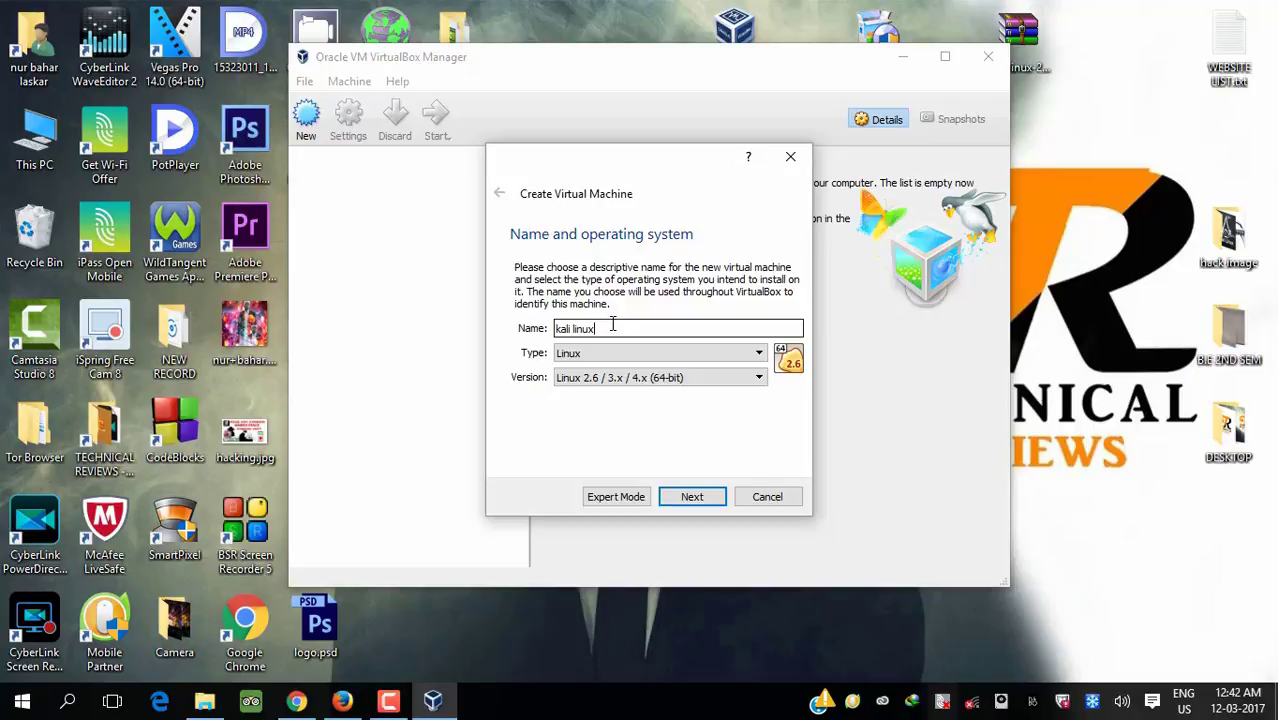
{"action": "left_click", "coordinate": [692, 497]}
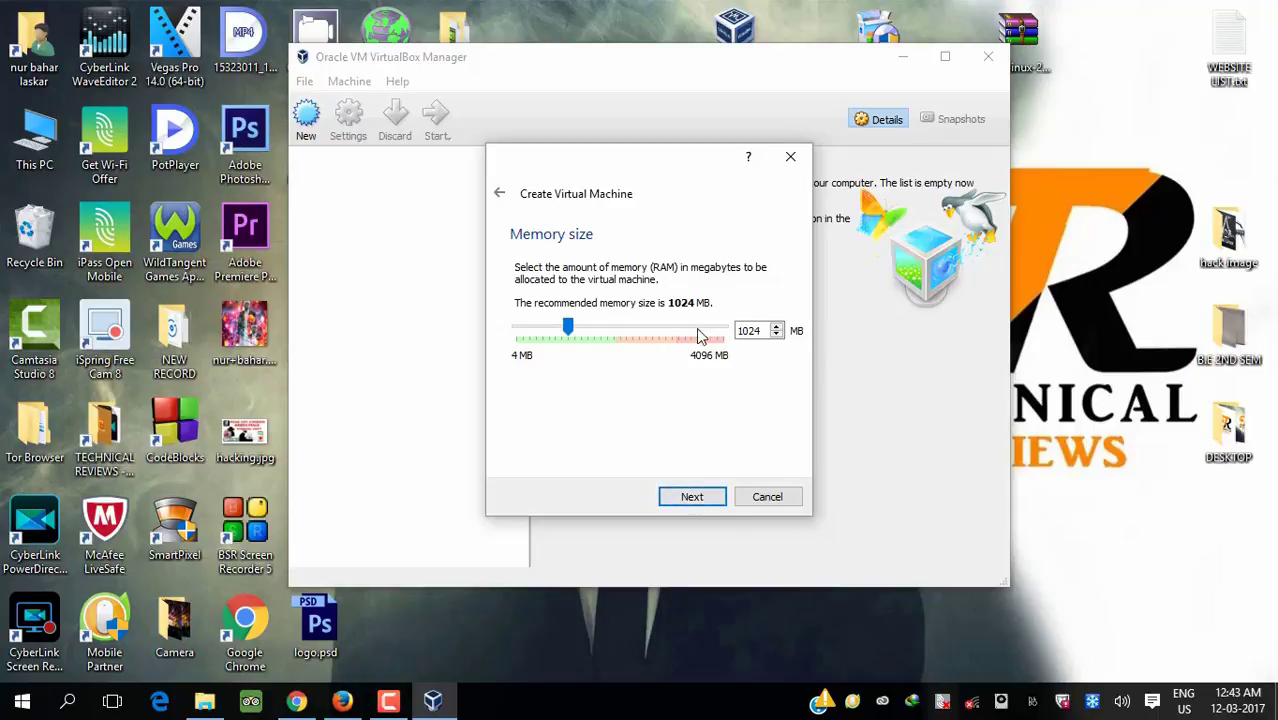
- Set the new virtual machine's memory size to 1872 MB and accept it
{"action": "left_click_drag", "start_coordinate": [569, 337], "coordinate": [587, 330]}
{"action": "left_click_drag", "start_coordinate": [590, 334], "coordinate": [611, 326]}
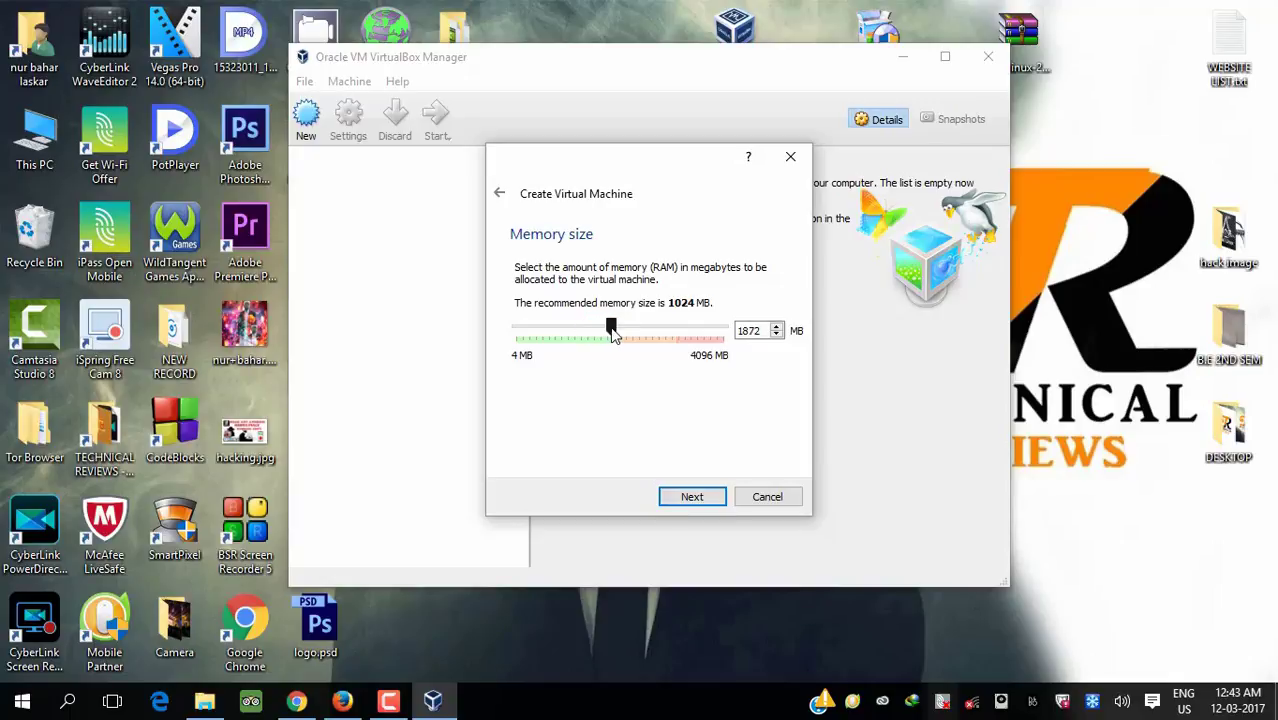
{"action": "left_click", "coordinate": [679, 503]}
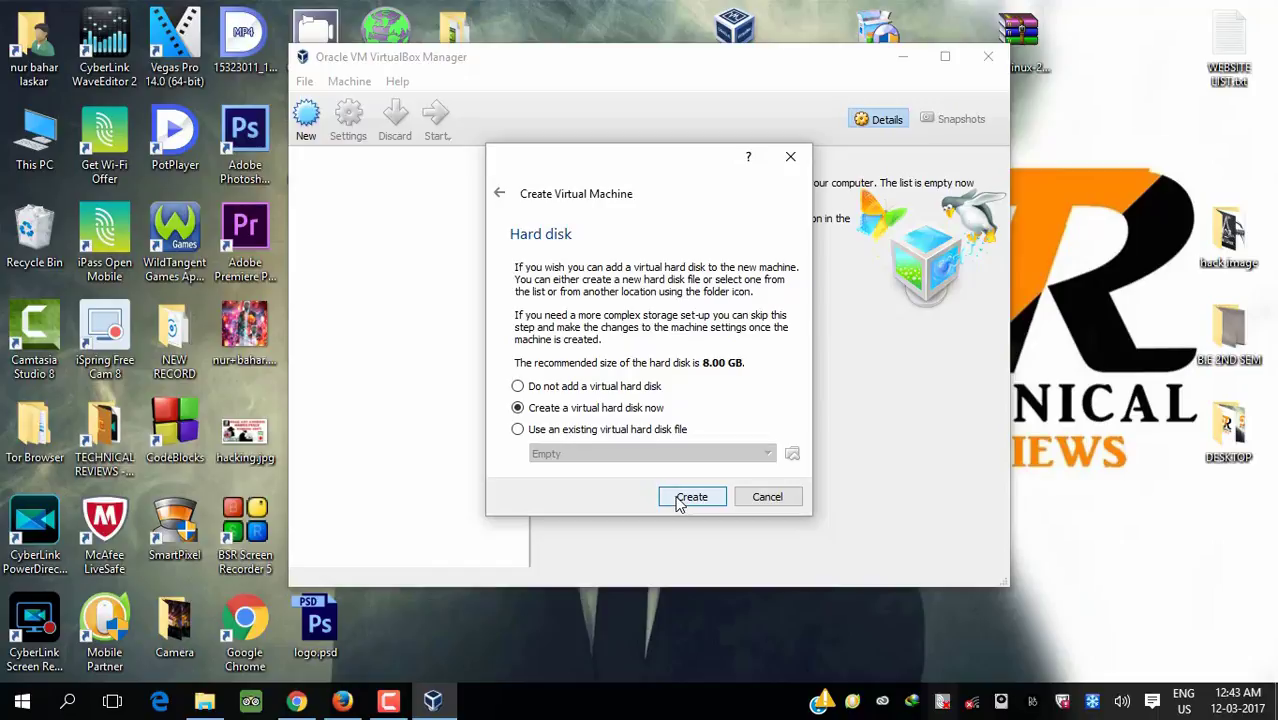
- Create a new 8.00 GB VDI virtual hard disk named "kali linux" for the virtual machine
{"action": "left_click", "coordinate": [690, 497]}
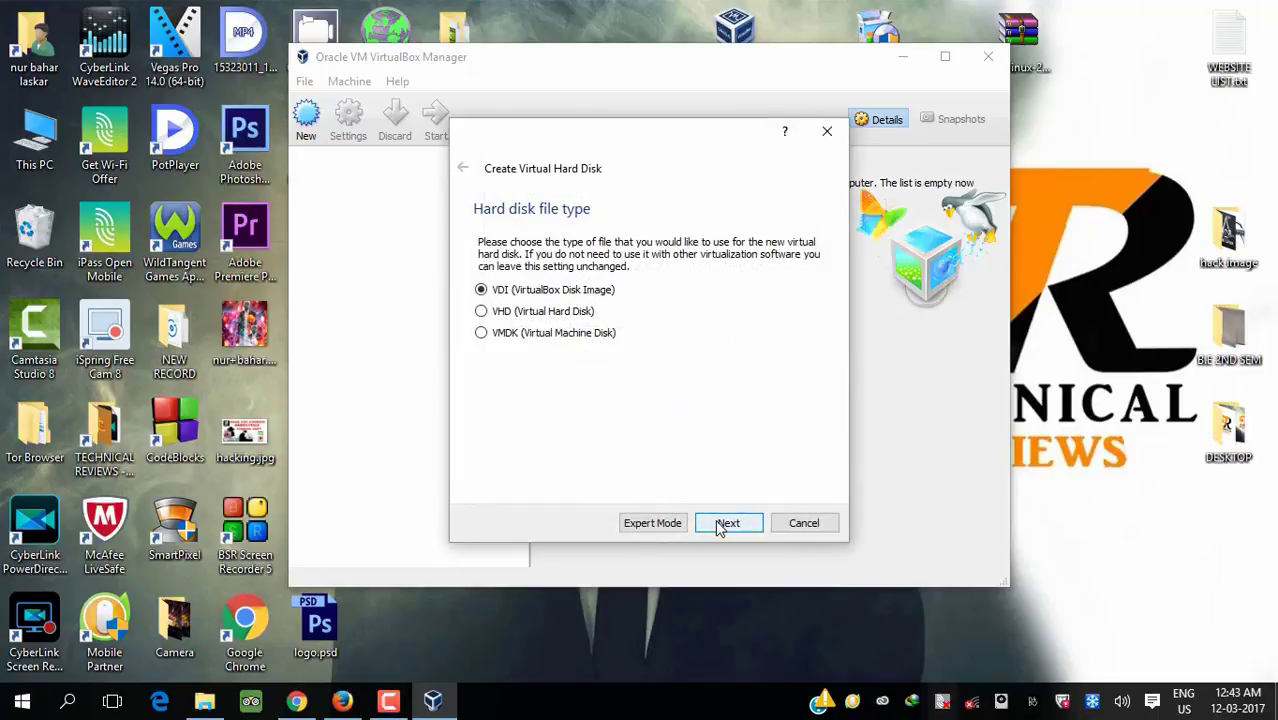
{"action": "left_click", "coordinate": [720, 524]}
{"action": "left_click", "coordinate": [722, 524]}
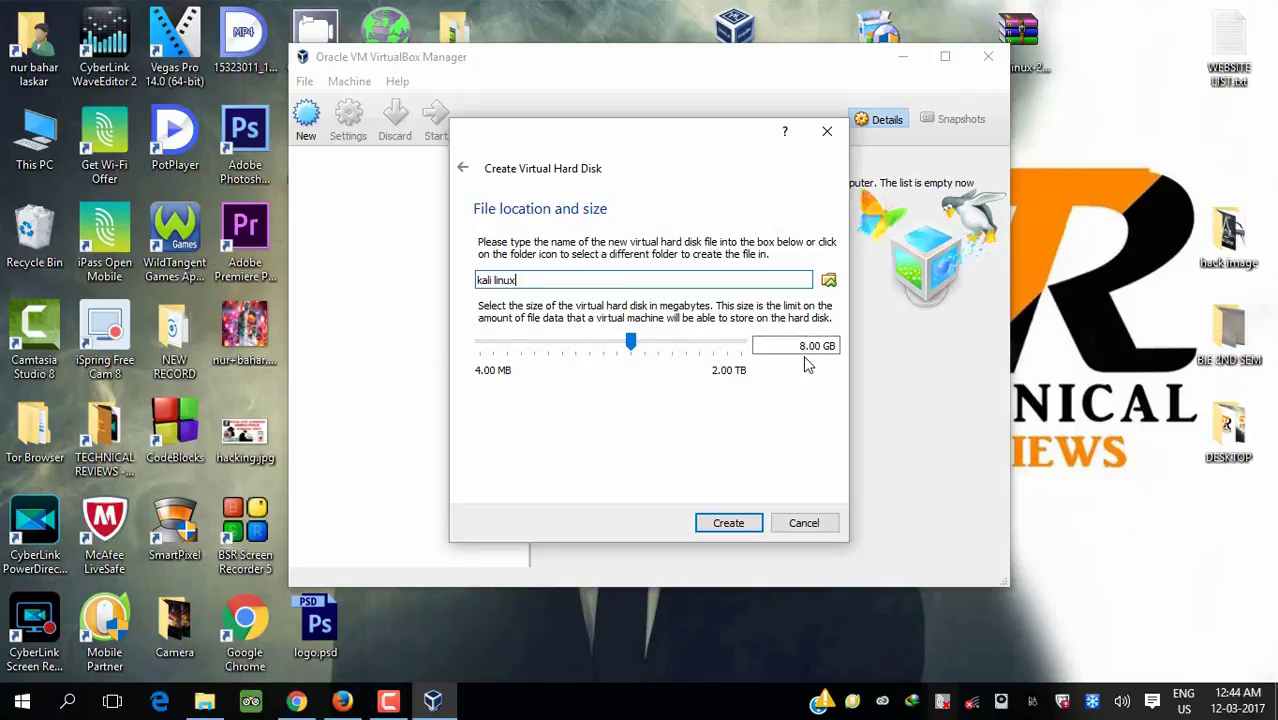
{"action": "left_click", "coordinate": [729, 524]}
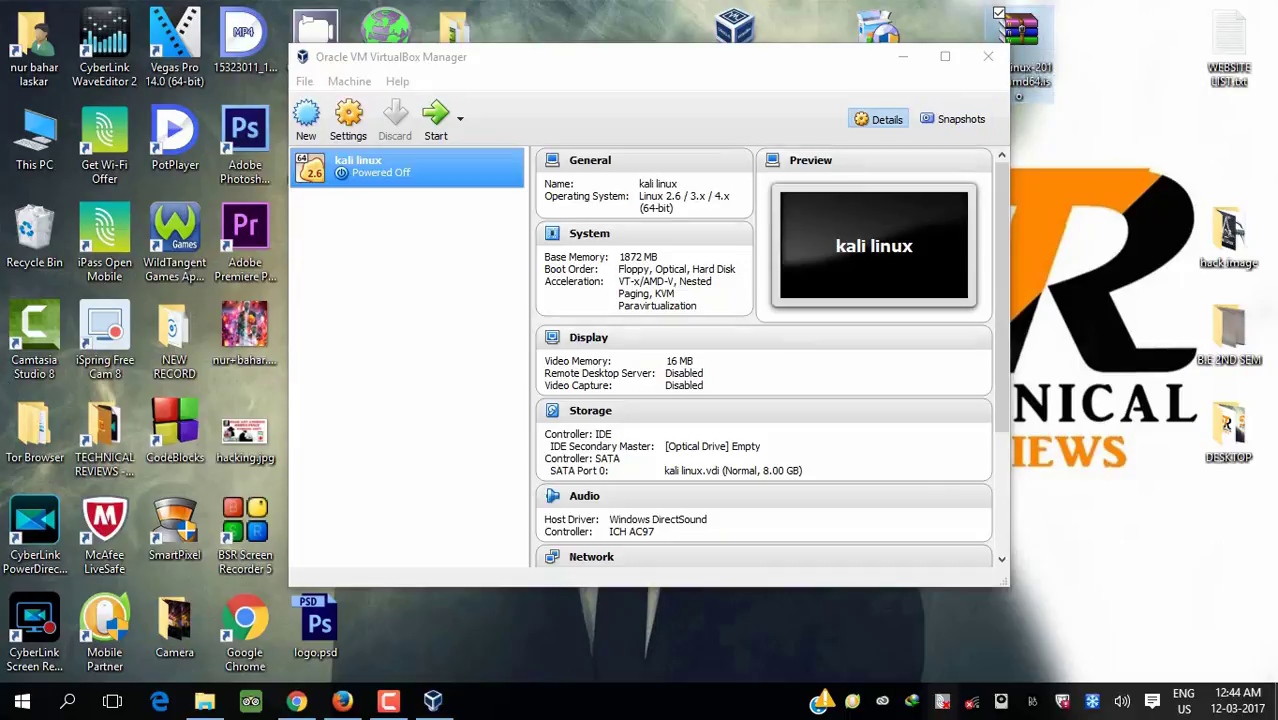
- Open This PC and view the drives currently available on the computer
{"action": "left_click", "coordinate": [27, 150]}
{"action": "double_click", "coordinate": [28, 150]}
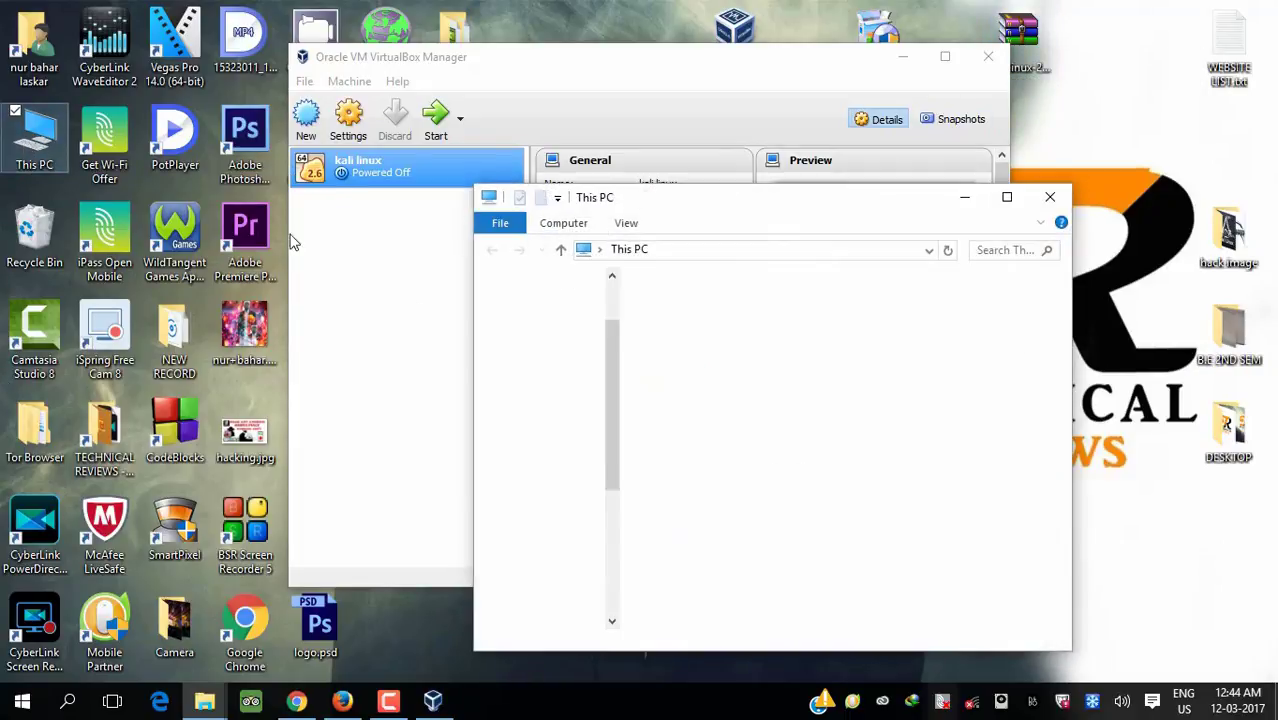
{"action": "left_click", "coordinate": [1007, 197]}
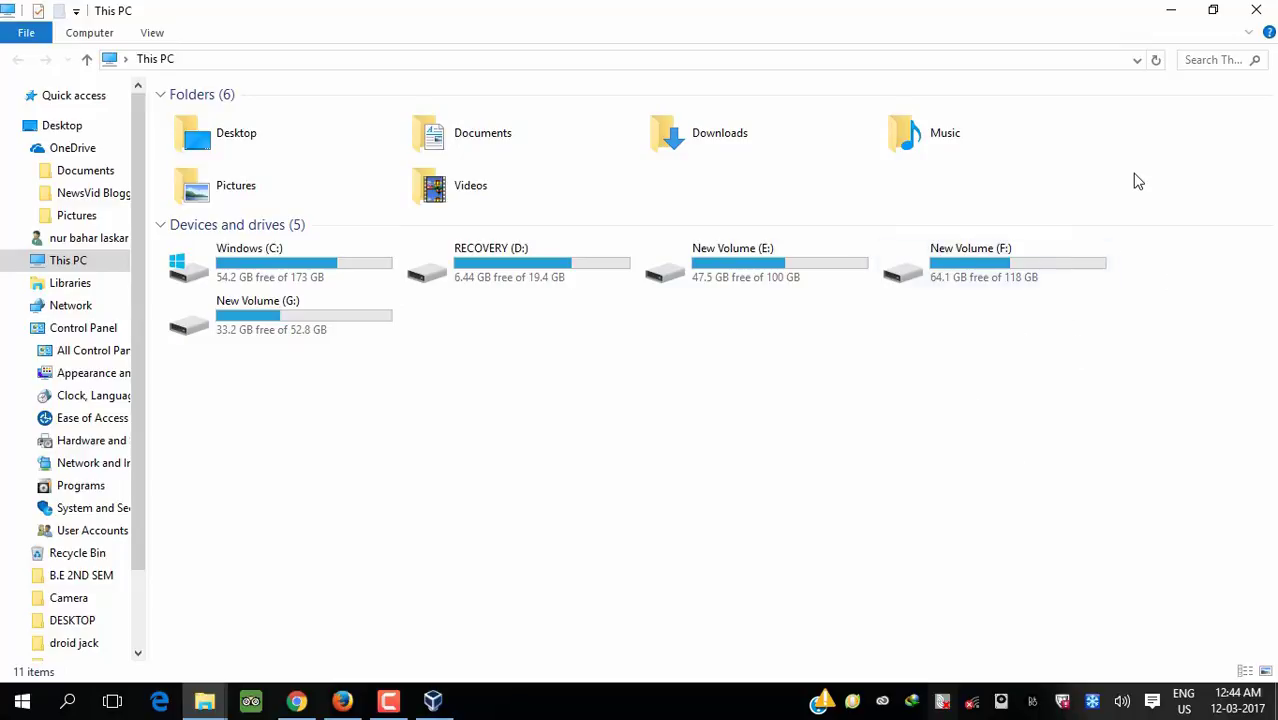
{"action": "left_click", "coordinate": [1213, 9]}
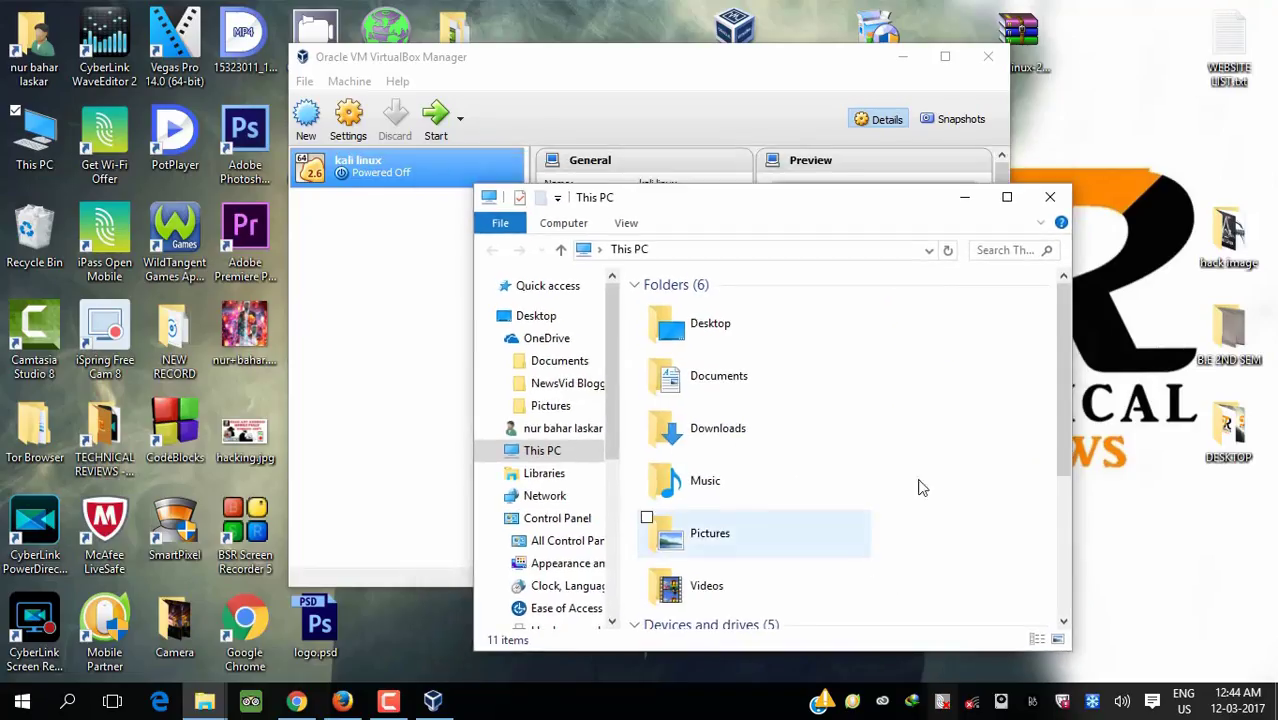
- Mount the kali-linux-2016.2-amd64 ISO from the desktop with Windows Explorer and check for its drive in This PC
{"action": "left_click", "coordinate": [1036, 62]}
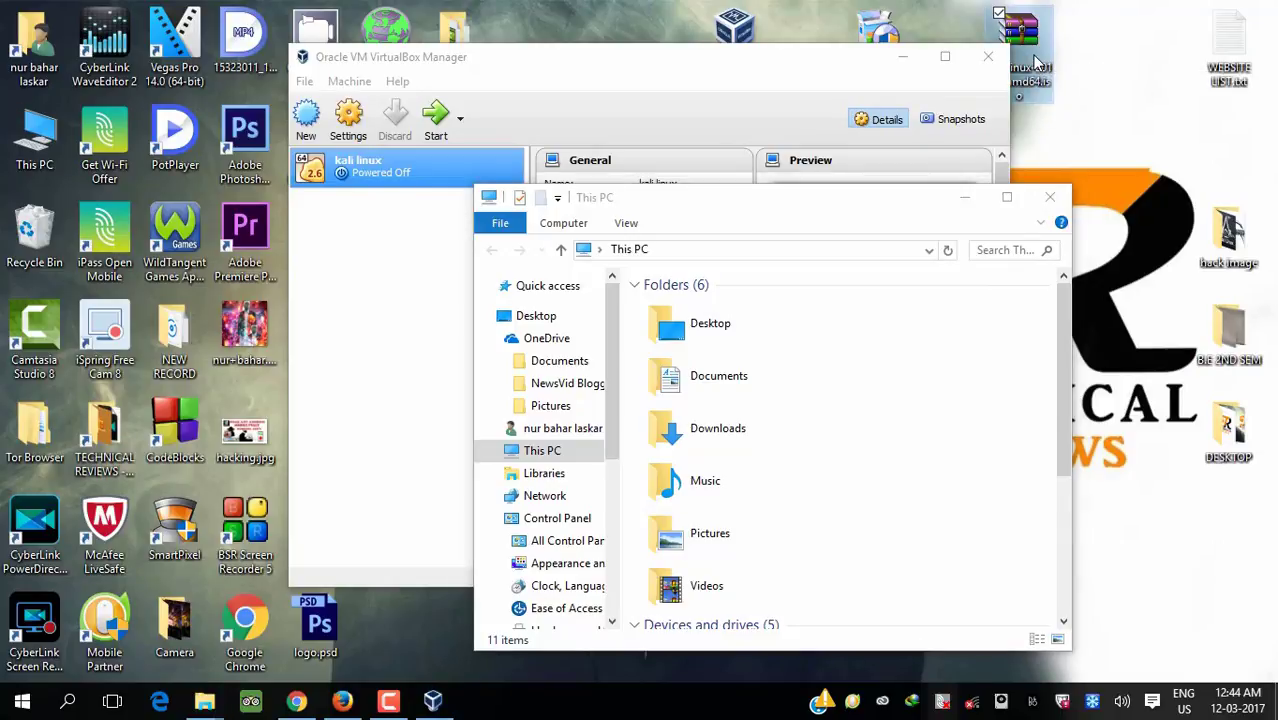
{"action": "right_click", "coordinate": [1036, 62]}
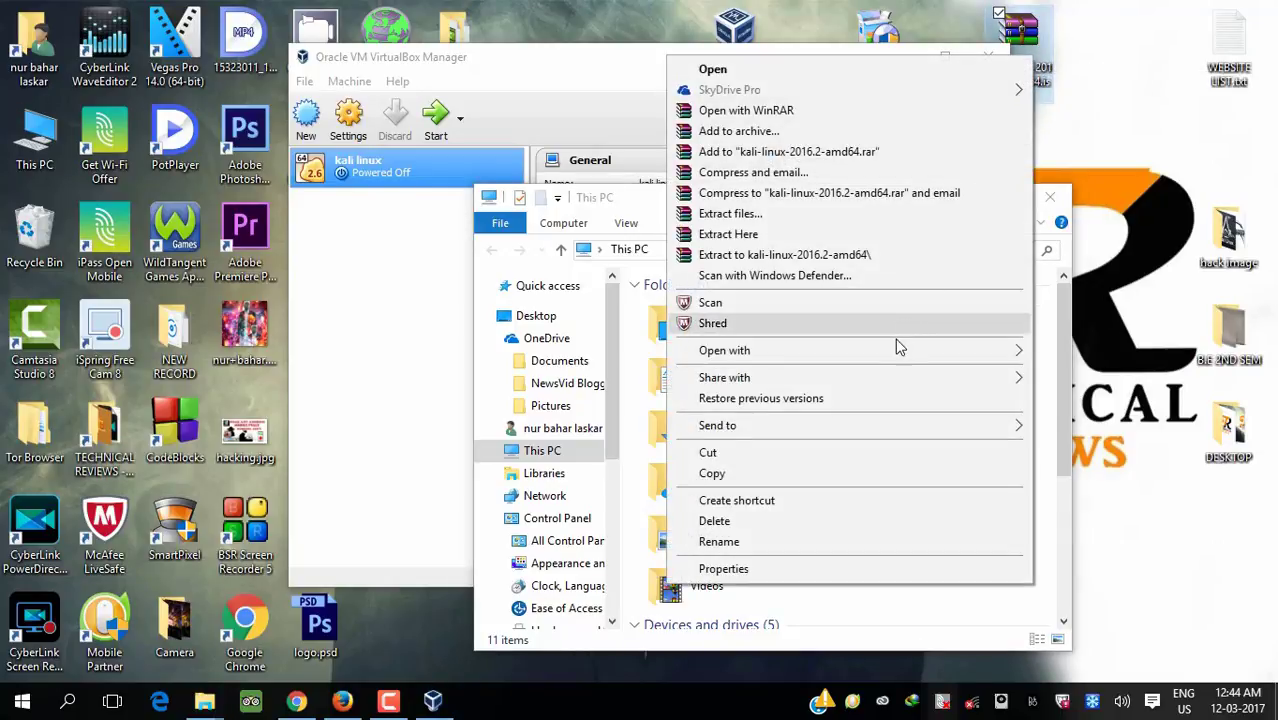
{"action": "mouse_move", "coordinate": [896, 350]}
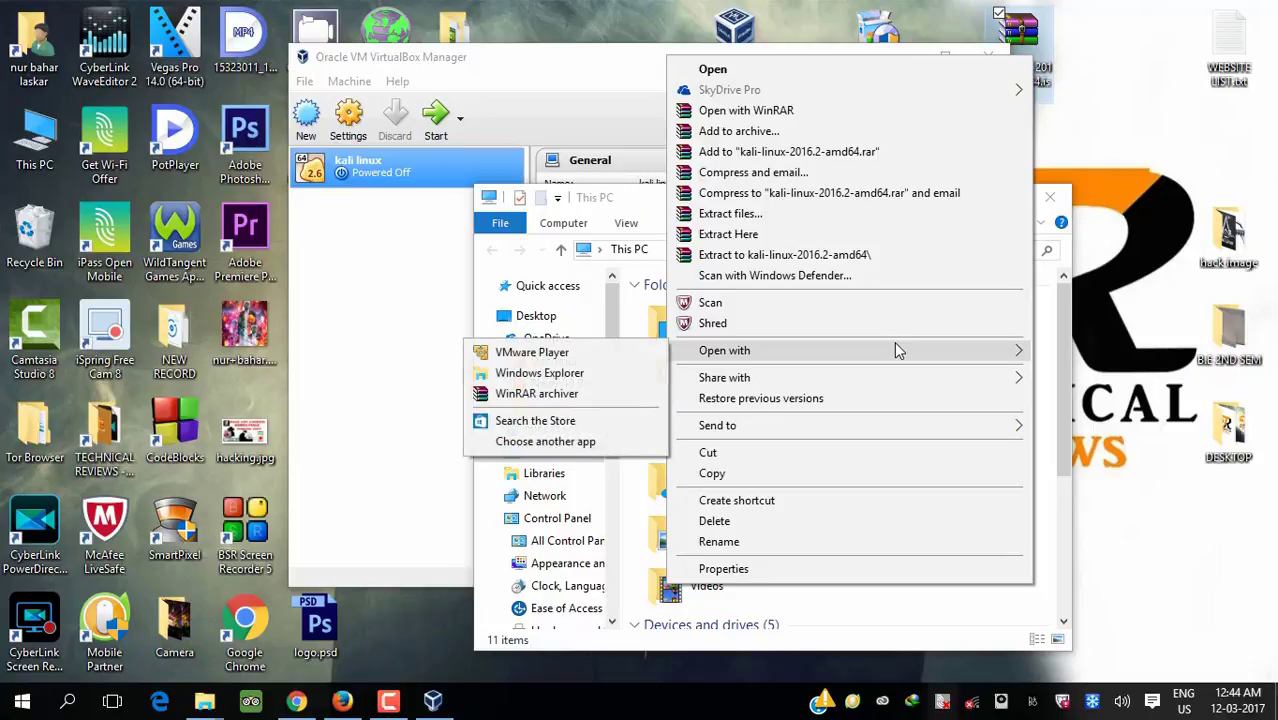
{"action": "left_click", "coordinate": [606, 376]}
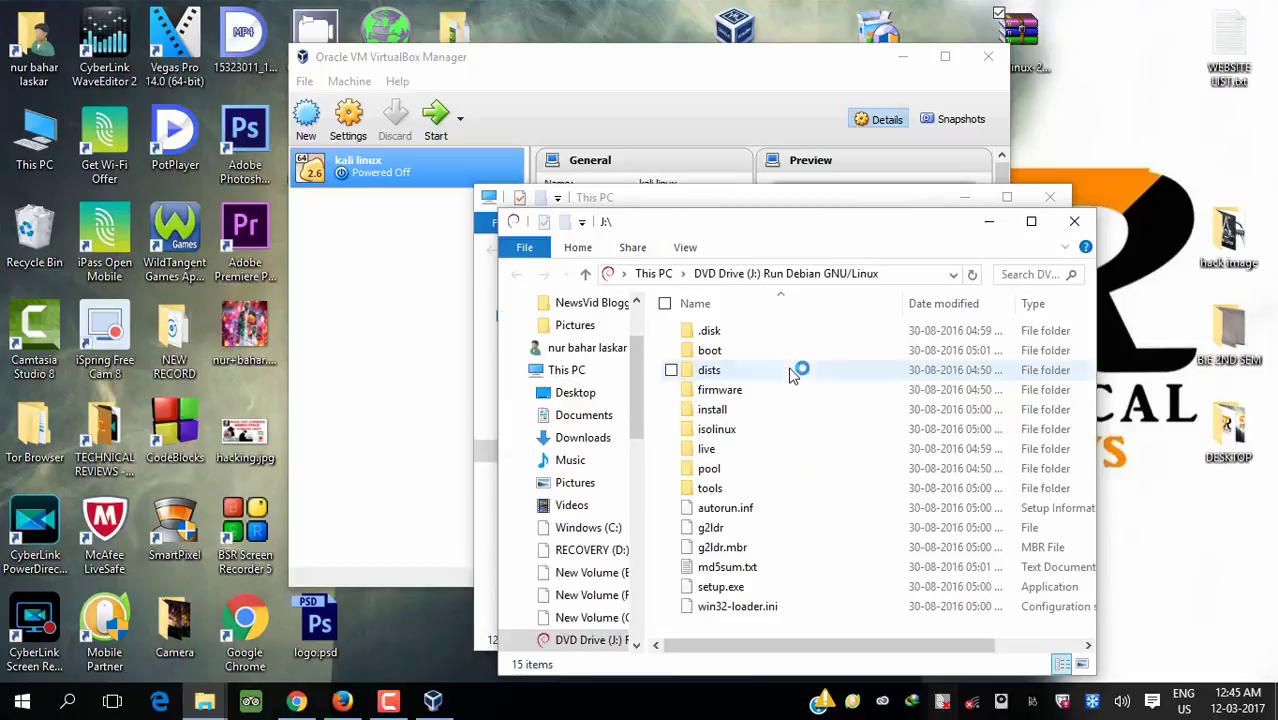
{"action": "left_click", "coordinate": [1074, 221]}
{"action": "left_click", "coordinate": [1006, 198]}
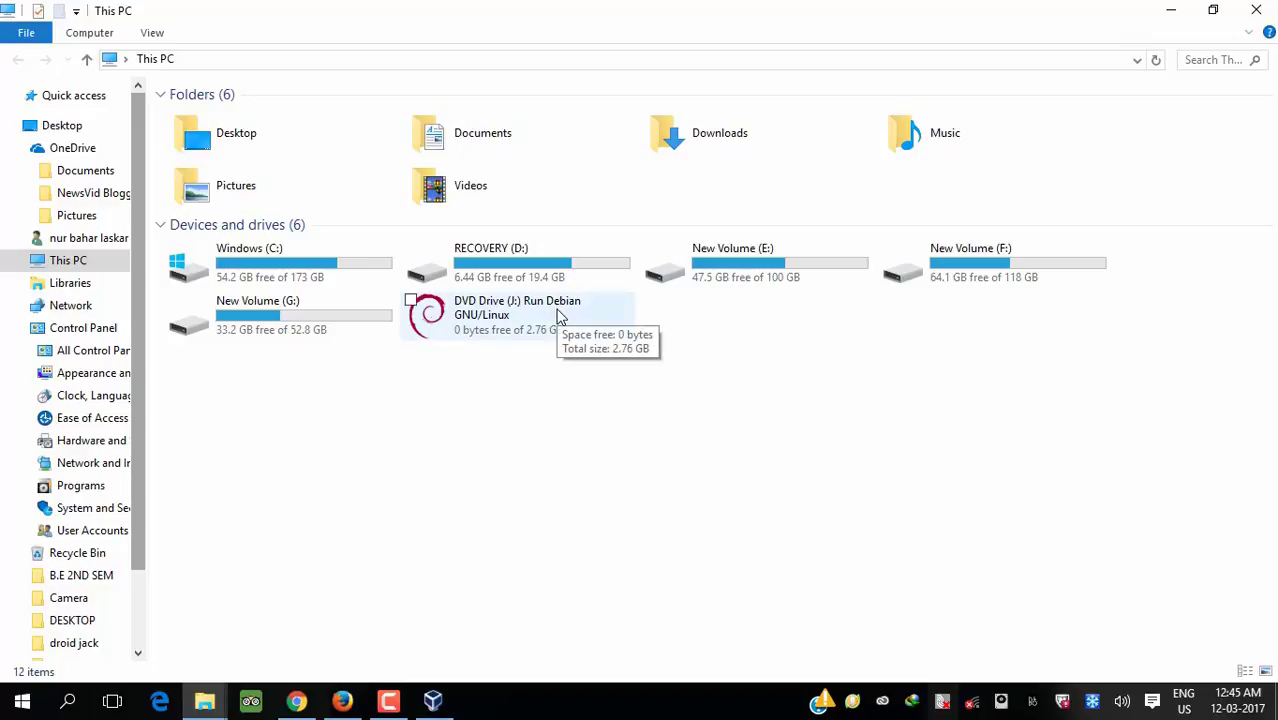
- Open the storage settings of the kali linux virtual machine and show the disc choices for its empty IDE optical drive
{"action": "left_click", "coordinate": [1256, 11]}
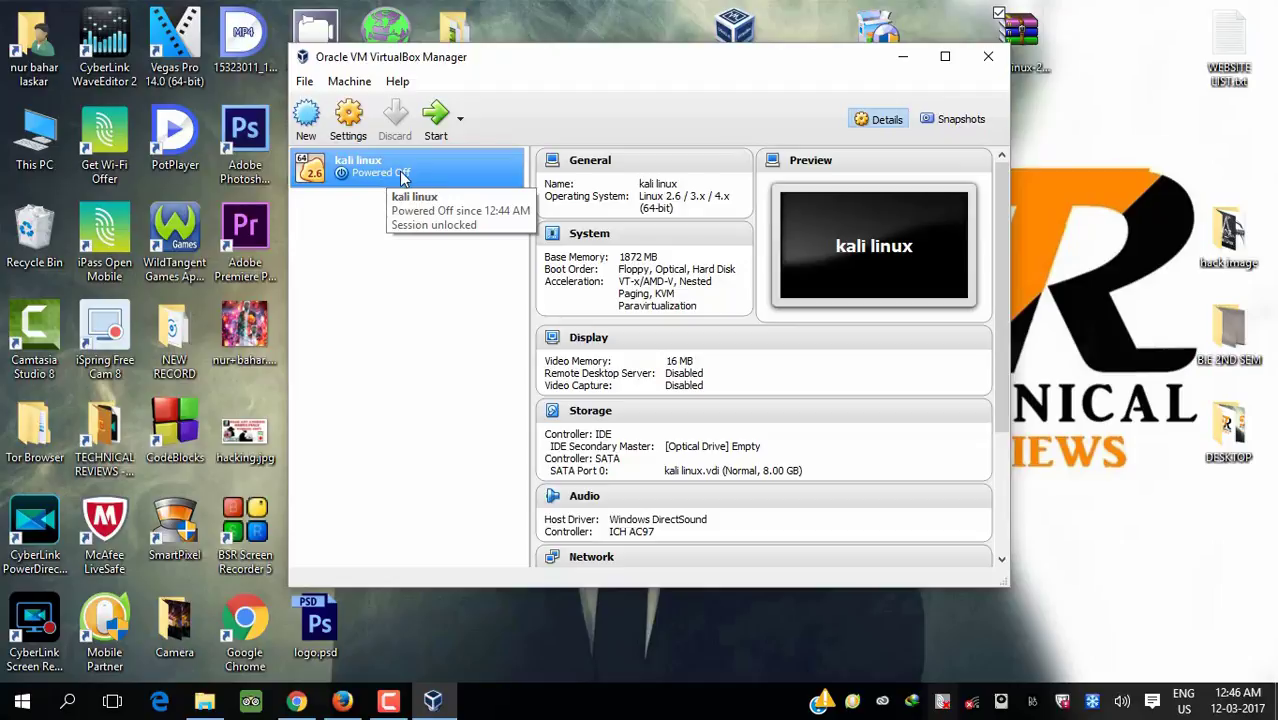
{"action": "left_click", "coordinate": [355, 133]}
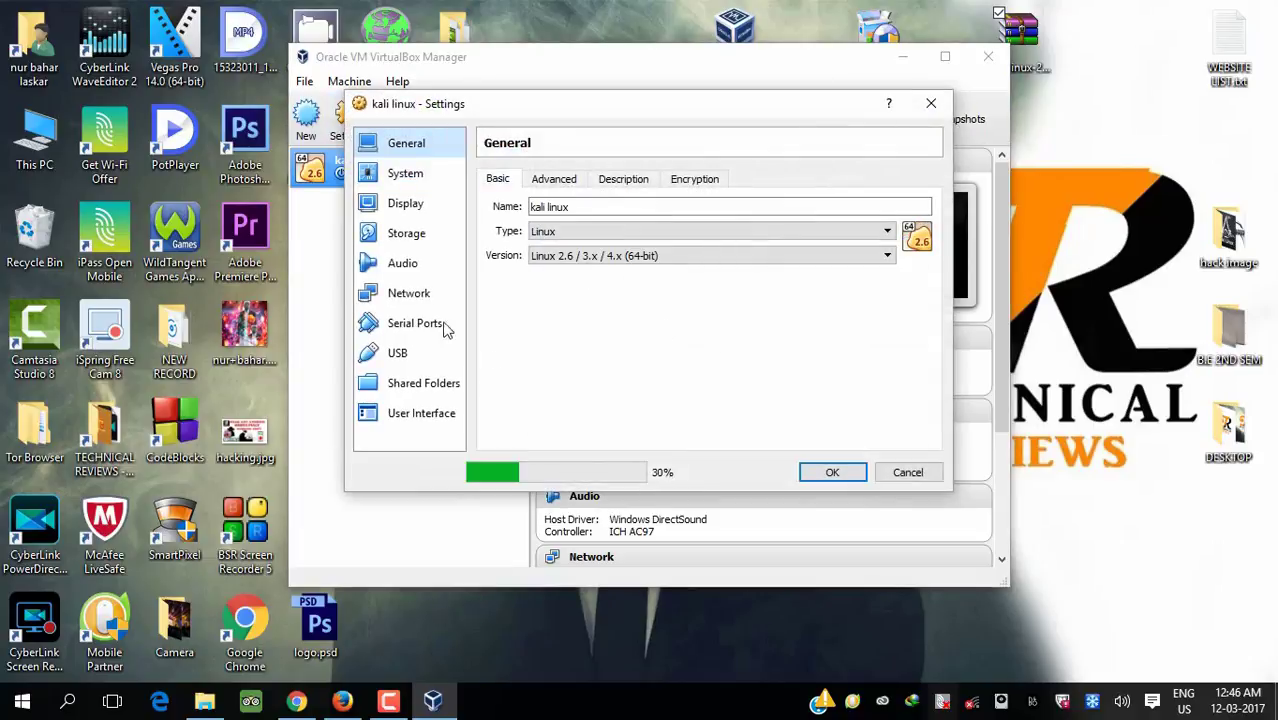
{"action": "left_click", "coordinate": [418, 242]}
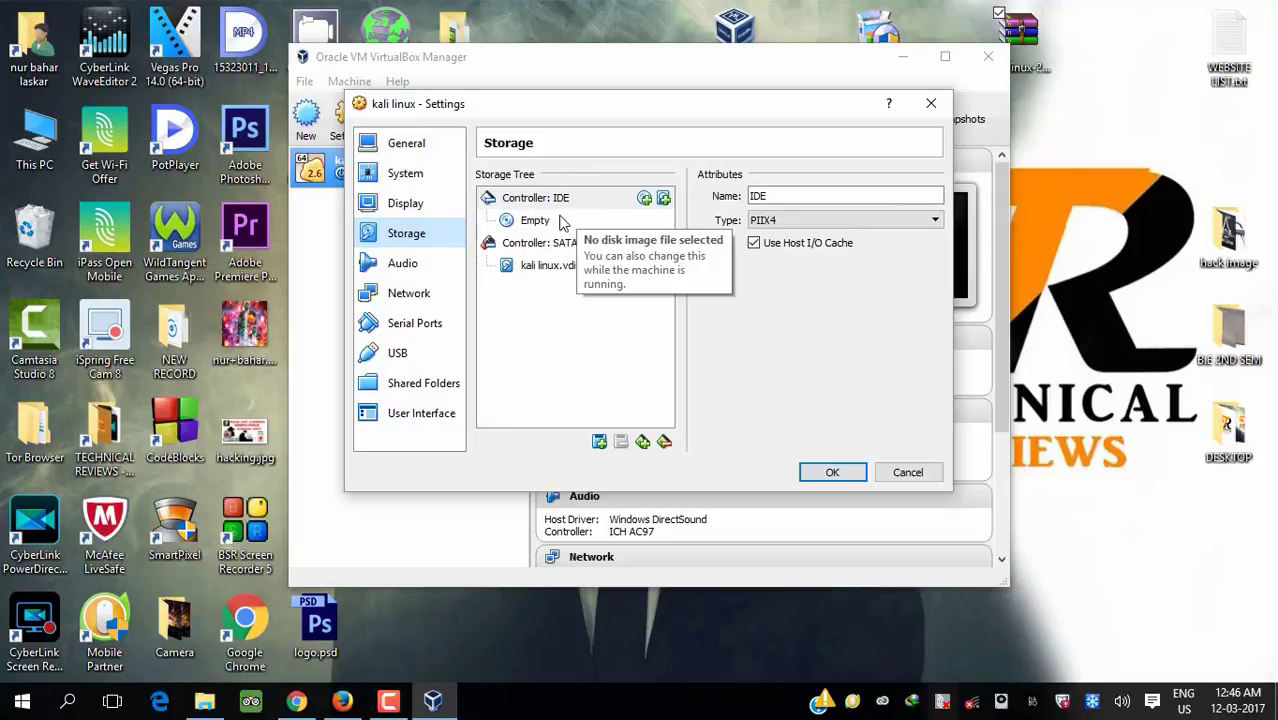
{"action": "left_click", "coordinate": [536, 222]}
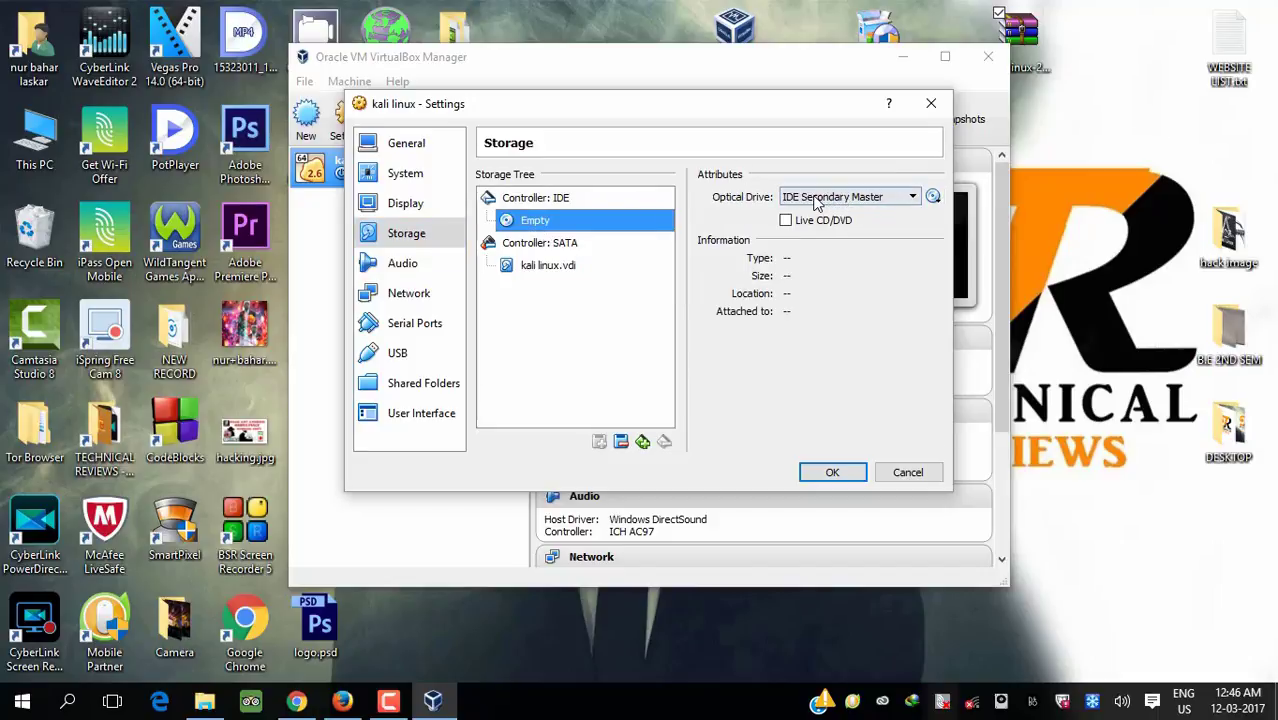
{"action": "left_click", "coordinate": [933, 197]}
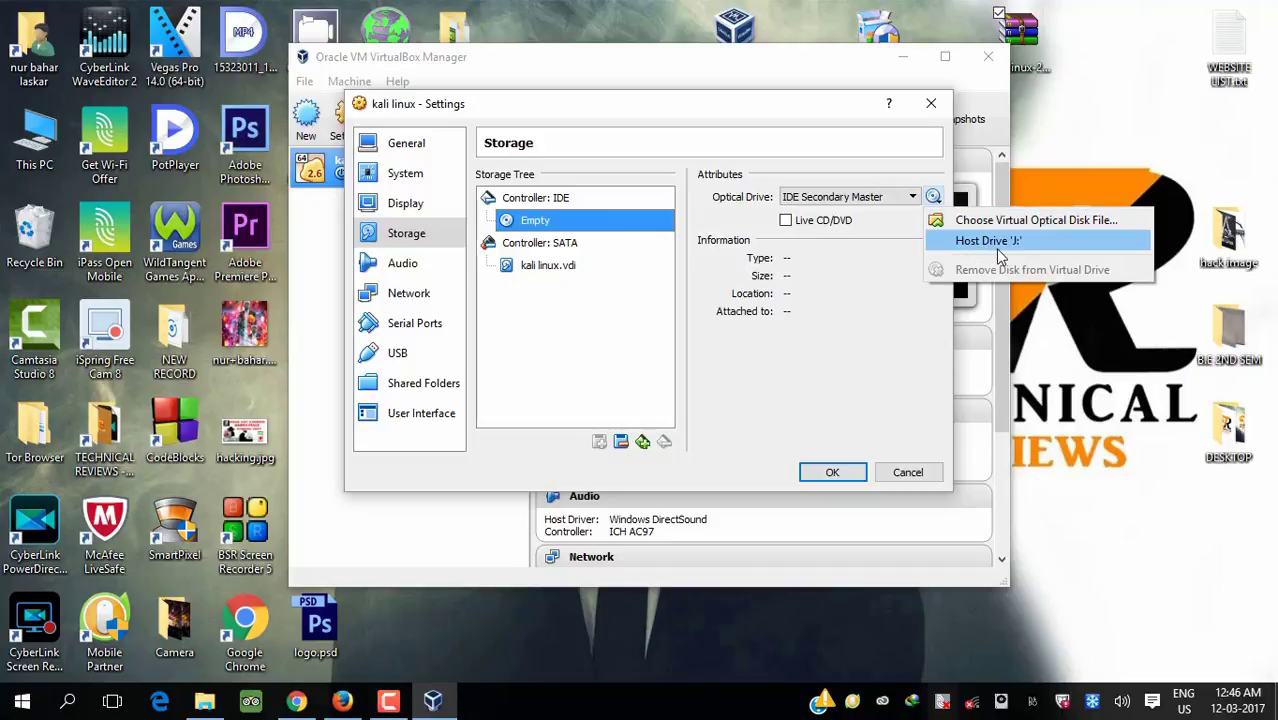
- Check the drive letter of the mounted Kali image in This PC and return to the storage settings
{"action": "left_click", "coordinate": [34, 165]}
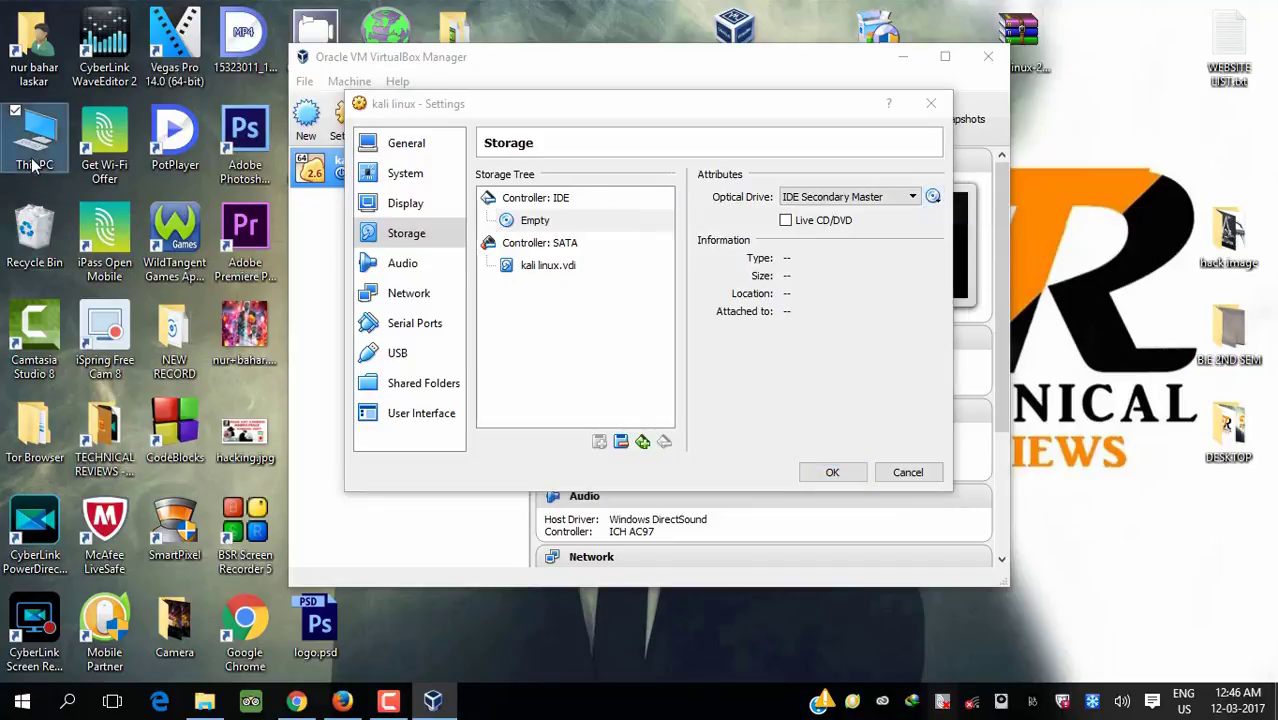
{"action": "double_click", "coordinate": [35, 160]}
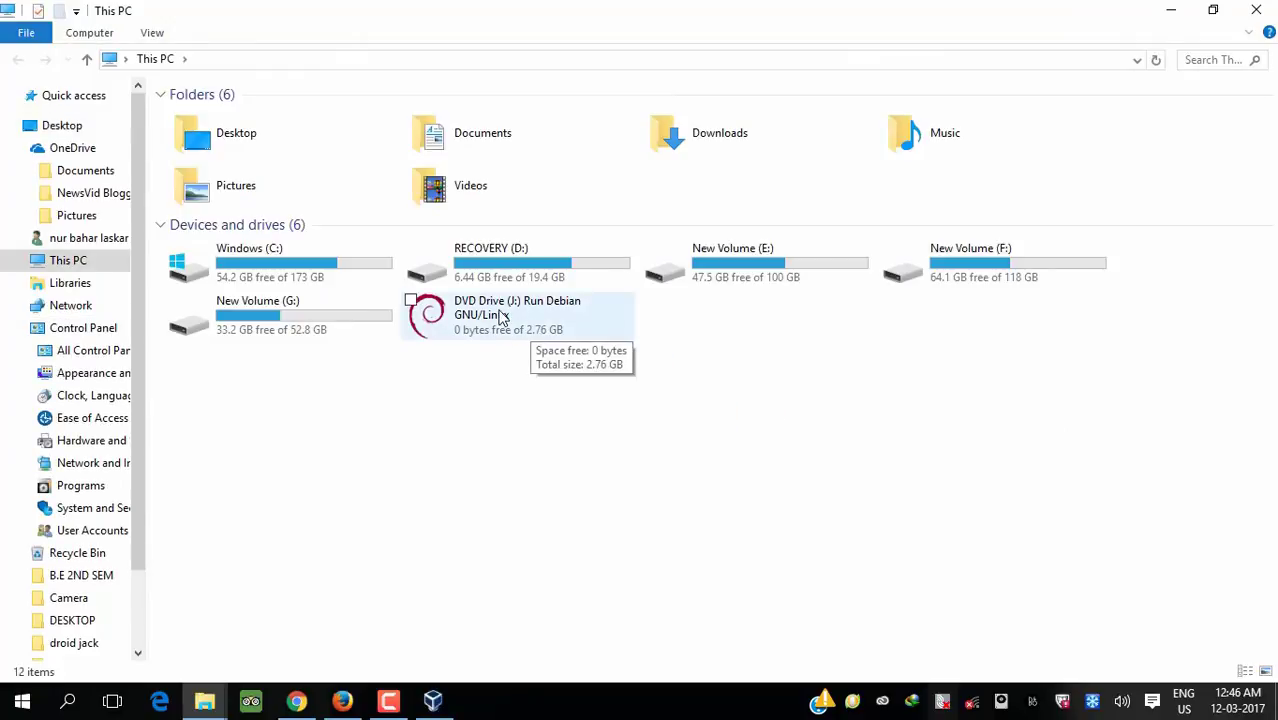
{"action": "left_click", "coordinate": [1268, 8]}
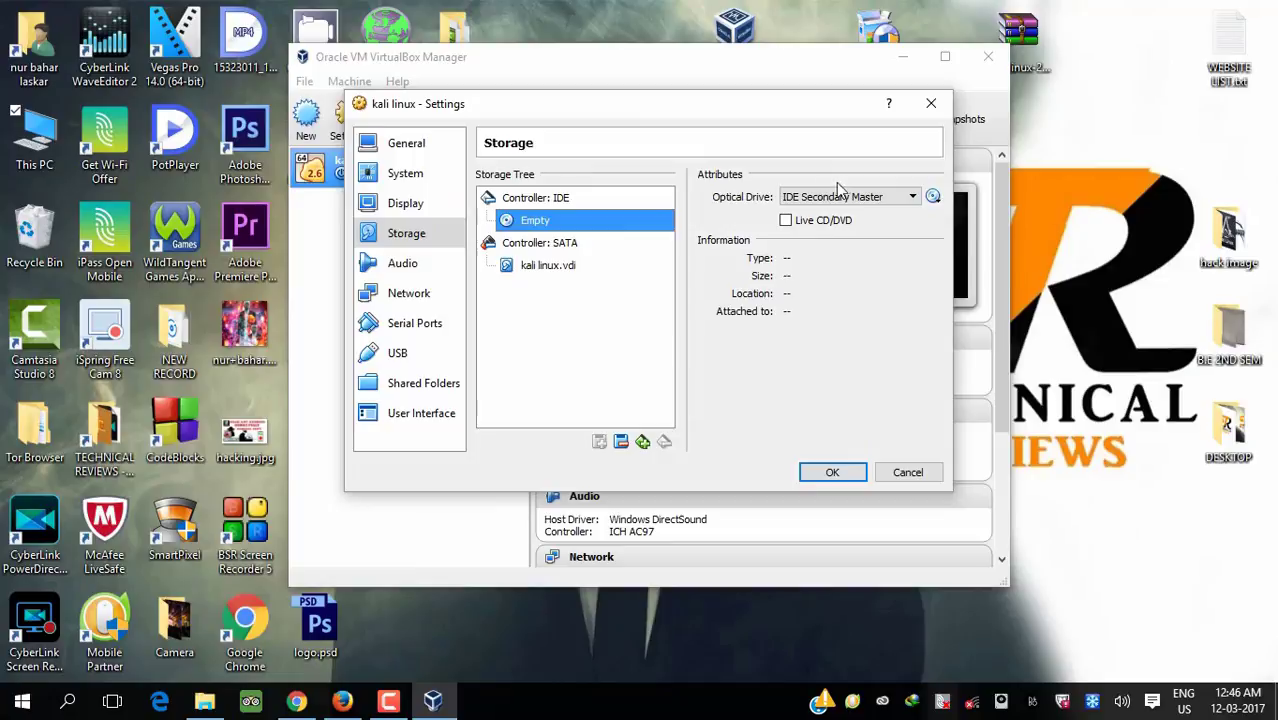
- Assign Host Drive 'J:' to the empty optical drive, enable Passthrough and save the virtual machine's settings
{"action": "left_click", "coordinate": [933, 197]}
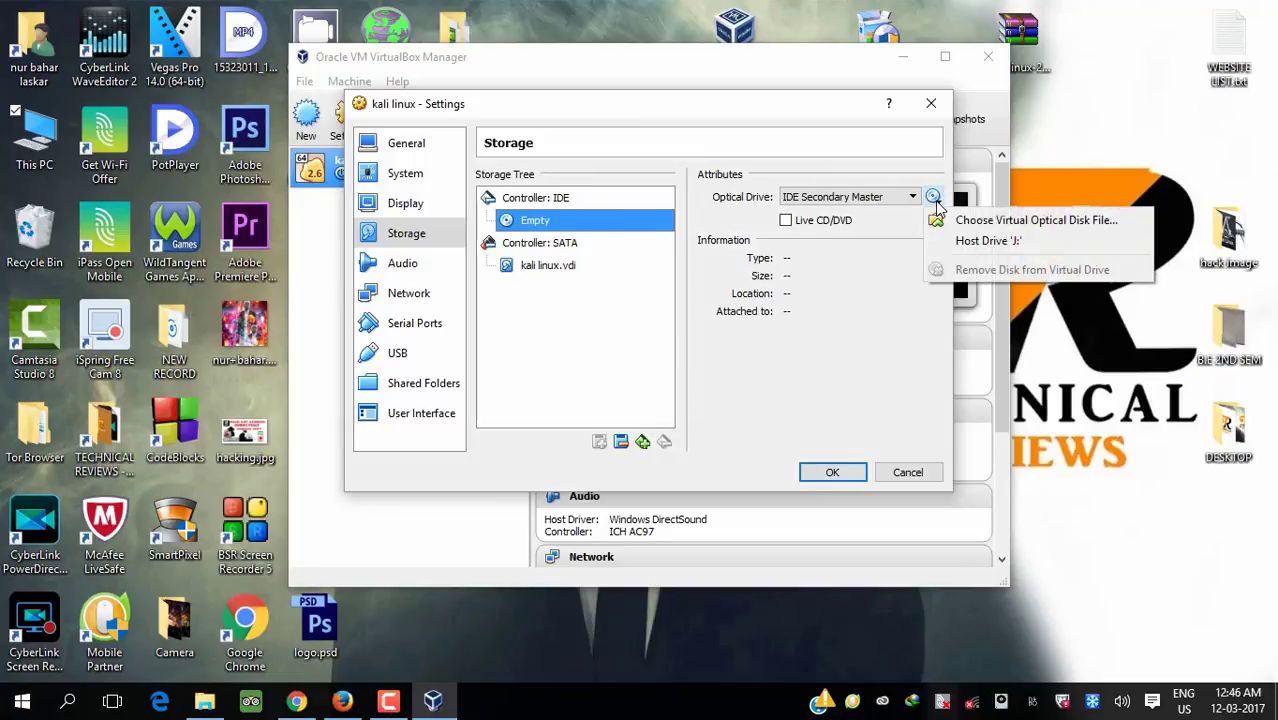
{"action": "left_click", "coordinate": [1001, 241]}
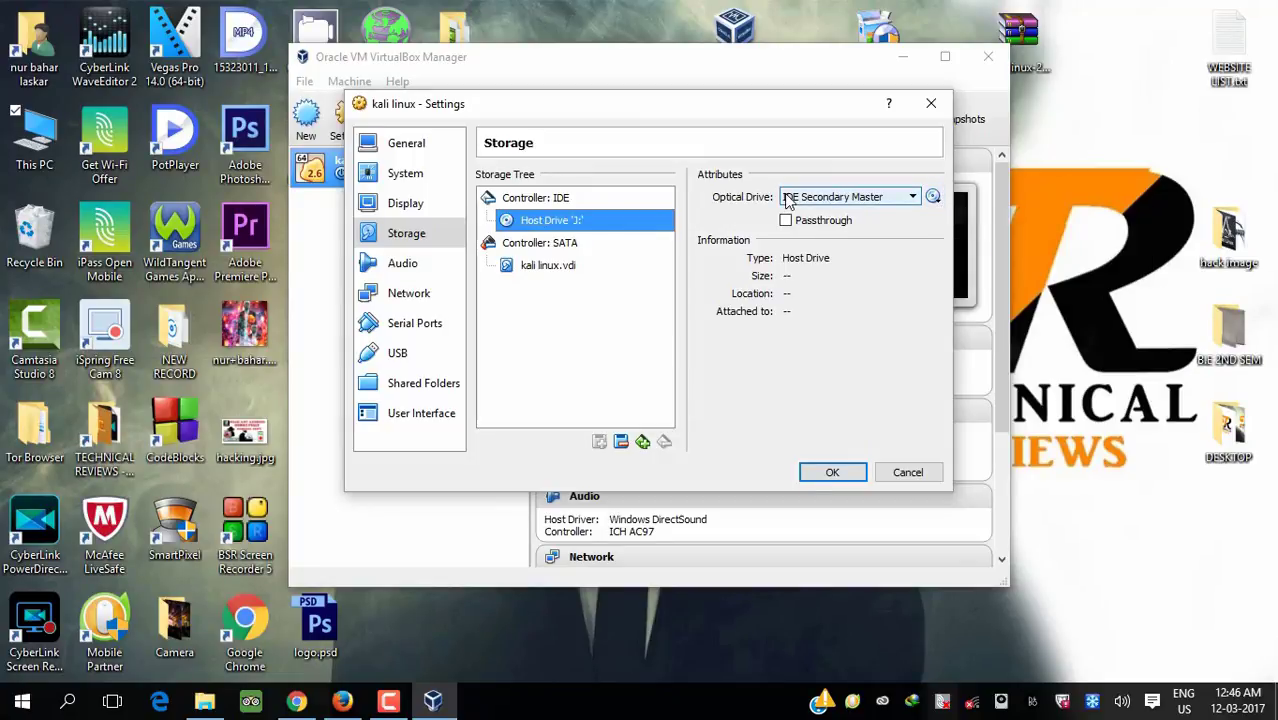
{"action": "left_click", "coordinate": [786, 224]}
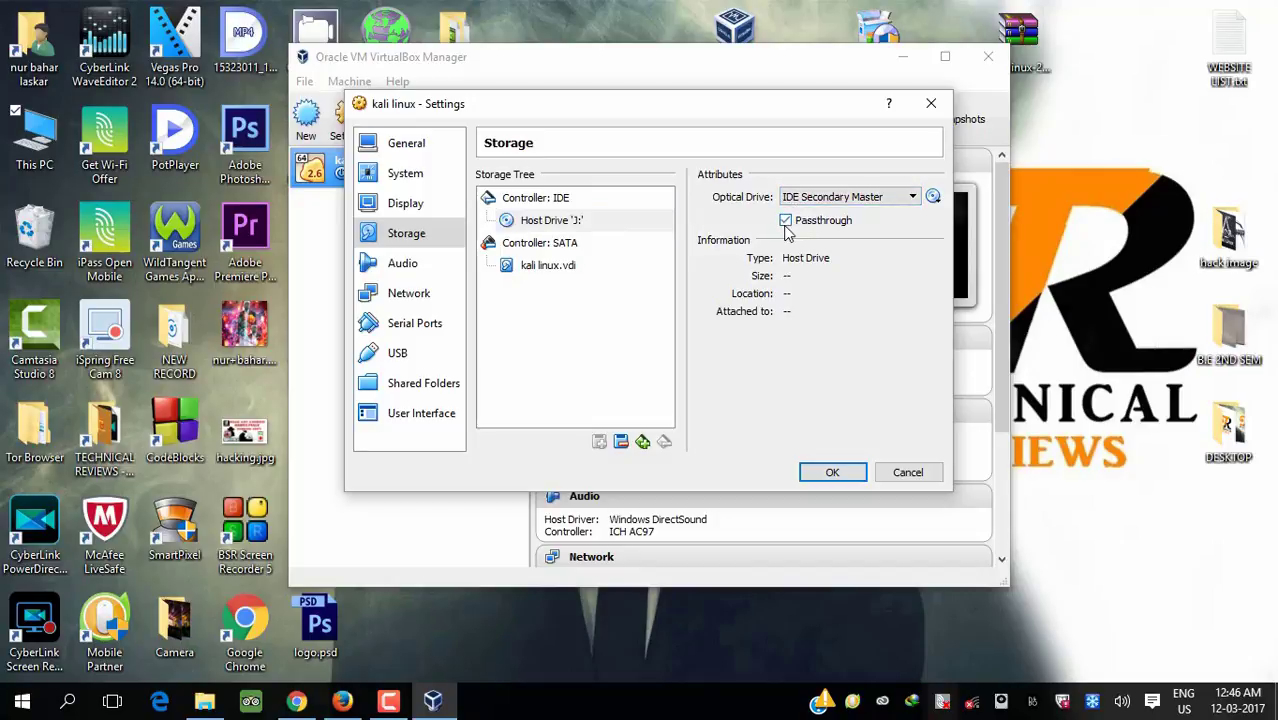
{"action": "left_click", "coordinate": [833, 473]}
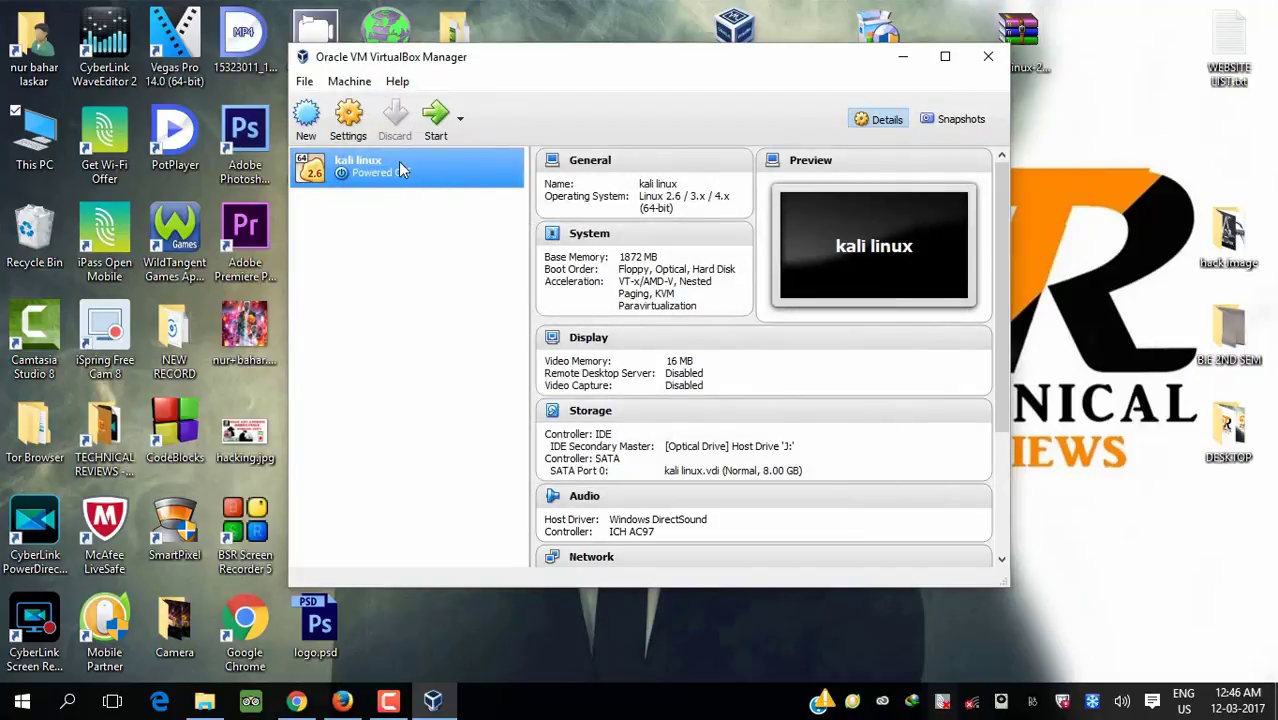
- Start the kali linux virtual machine and maximize its window
{"action": "left_click", "coordinate": [437, 118]}
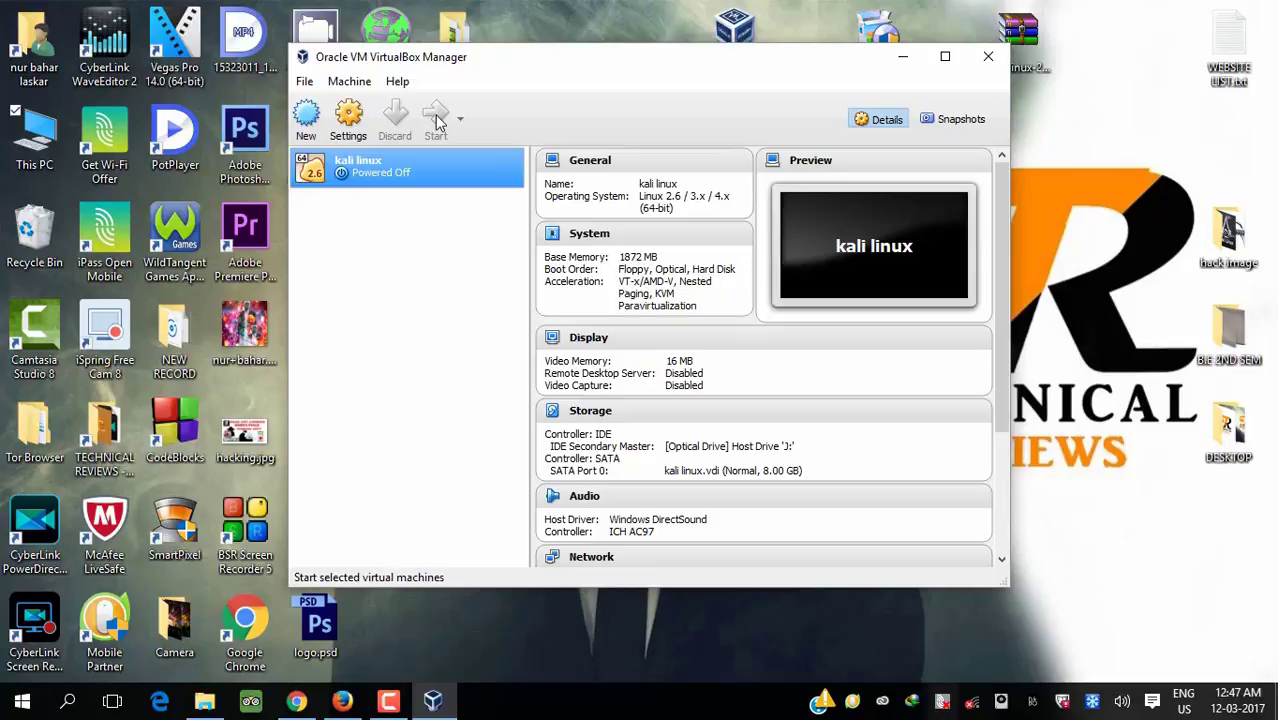
{"action": "left_click", "coordinate": [437, 121]}
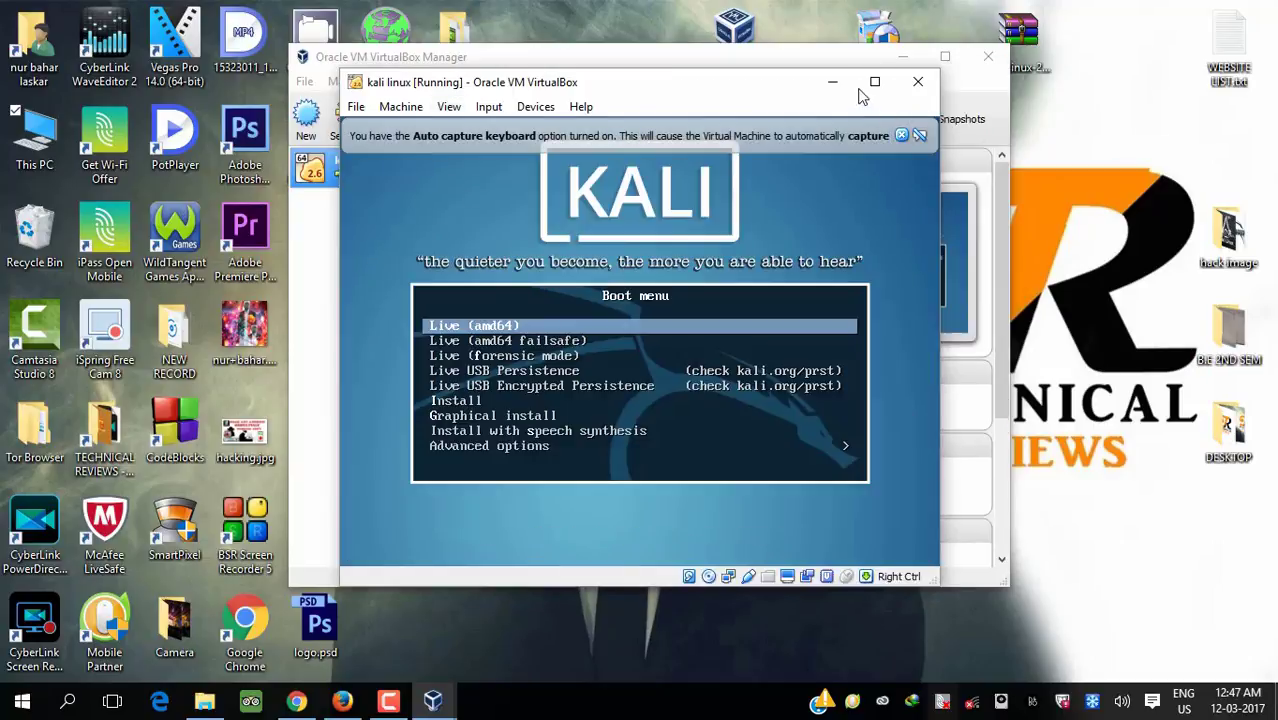
{"action": "left_click", "coordinate": [874, 81]}
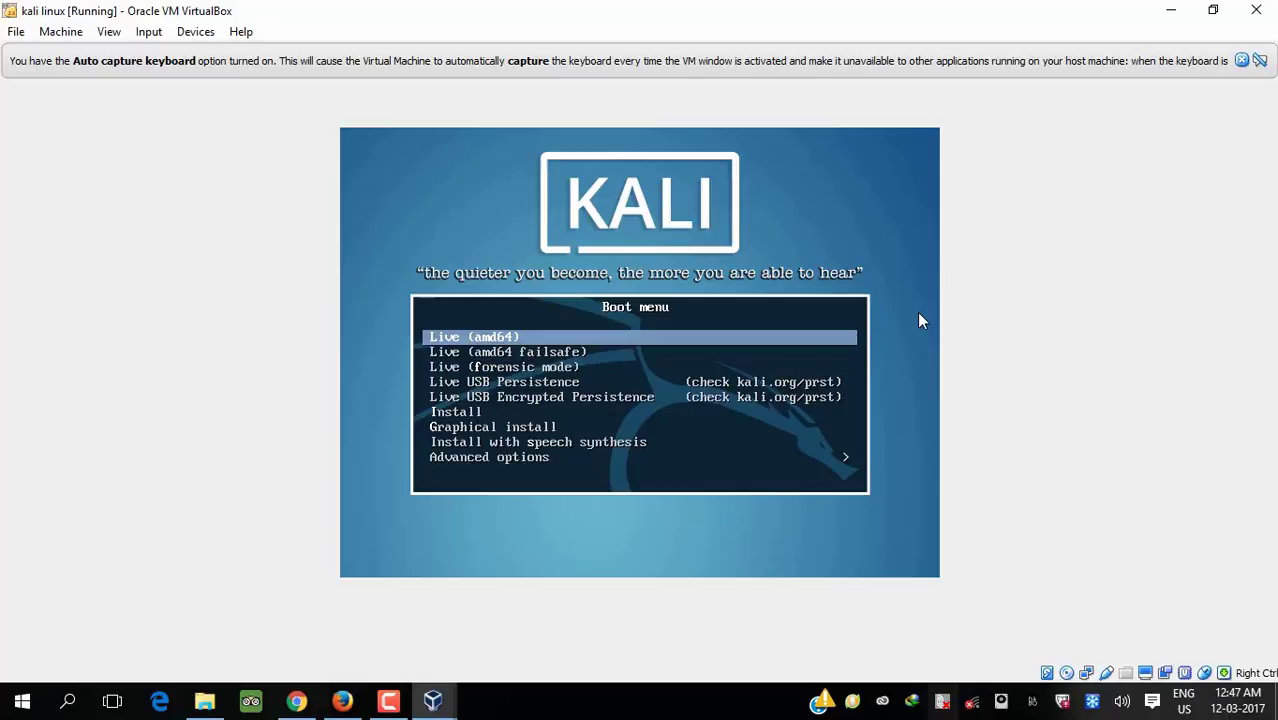
- Boot Kali Linux with the Live (amd64) entry of the boot menu
{"action": "key", "text": "Down"}
{"action": "key", "text": "Up"}
{"action": "key", "text": "Return"}
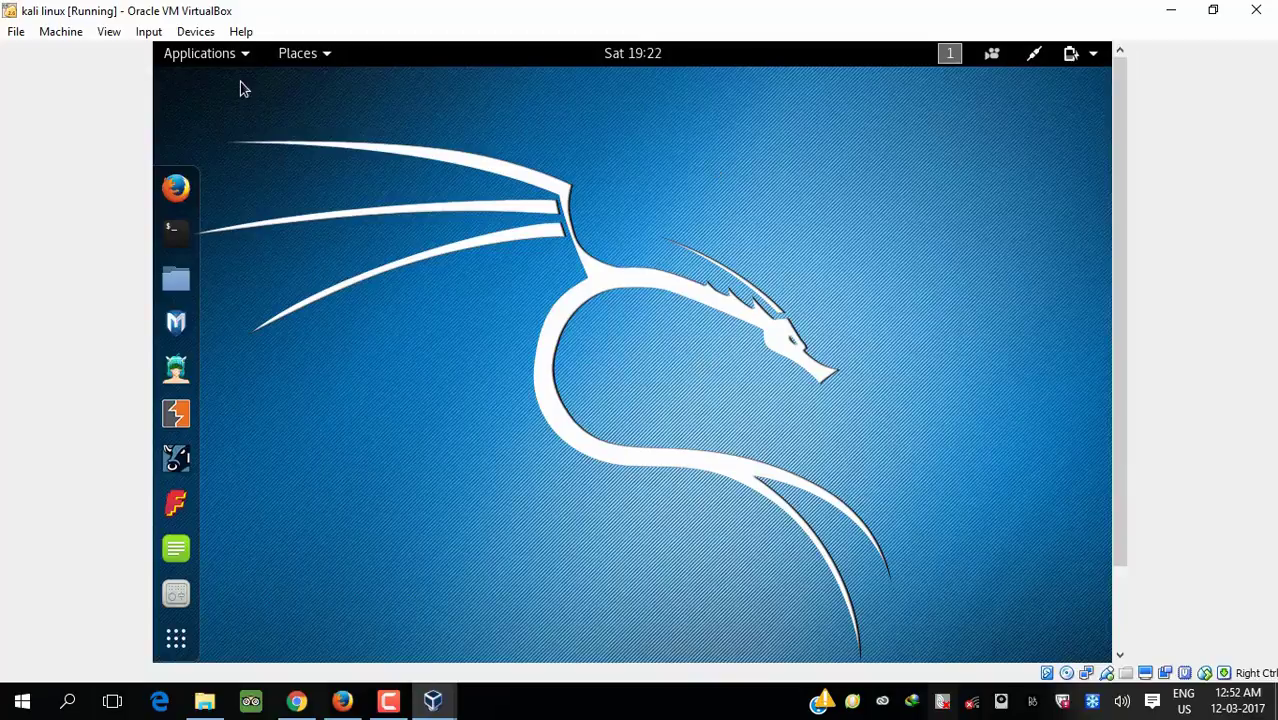
- Browse Kali's application categories, including the Password Attacks and Wireless Attacks tools, and minimize the virtual machine window
{"action": "left_click", "coordinate": [206, 55]}
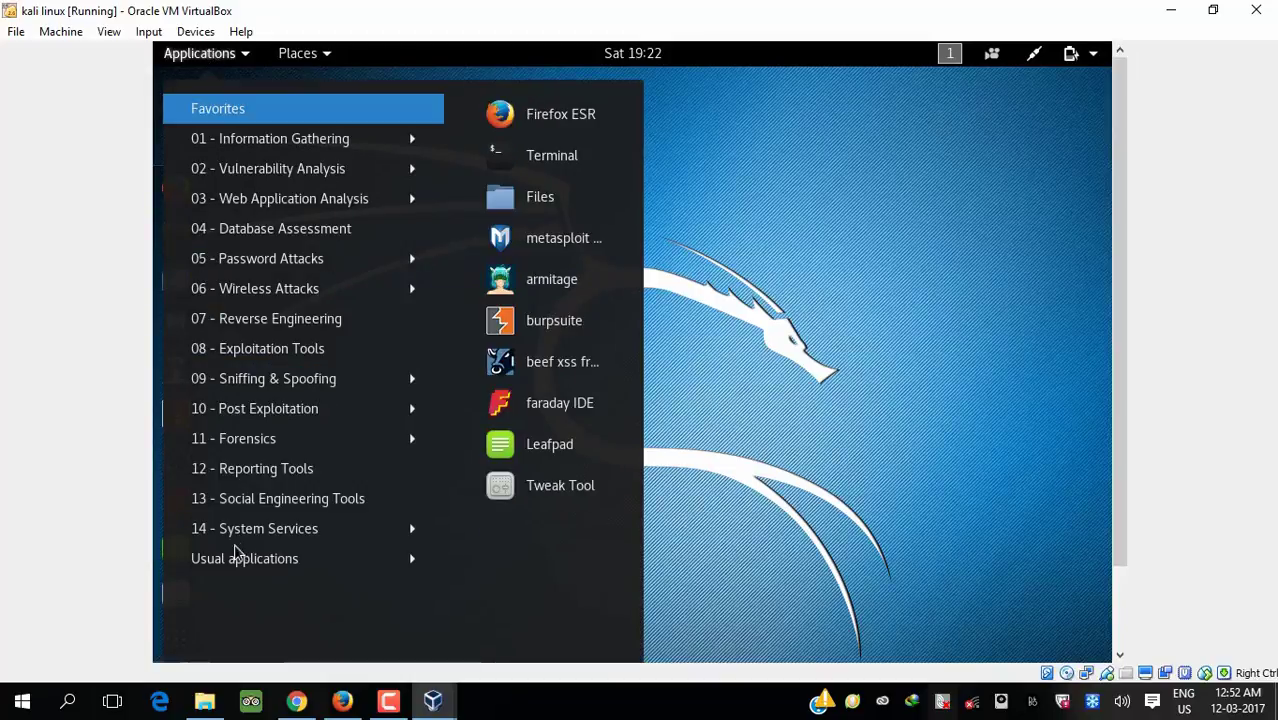
{"action": "left_click", "coordinate": [251, 408]}
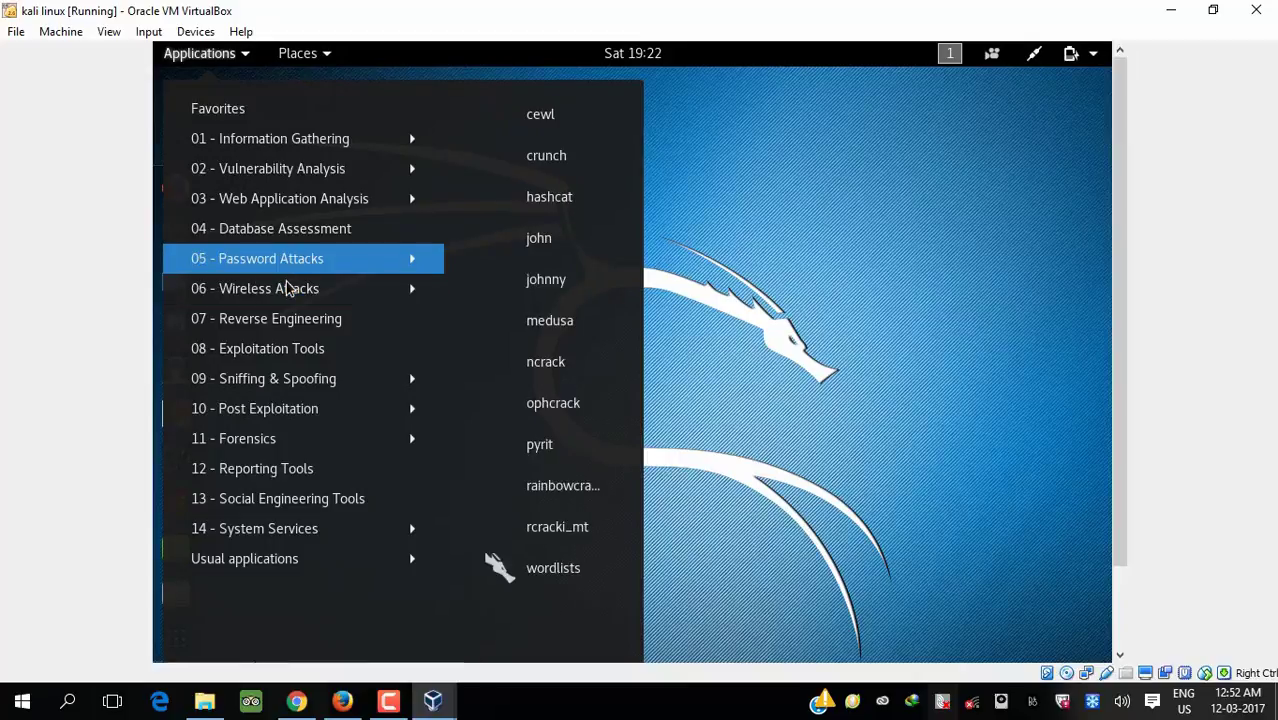
{"action": "mouse_move", "coordinate": [287, 288]}
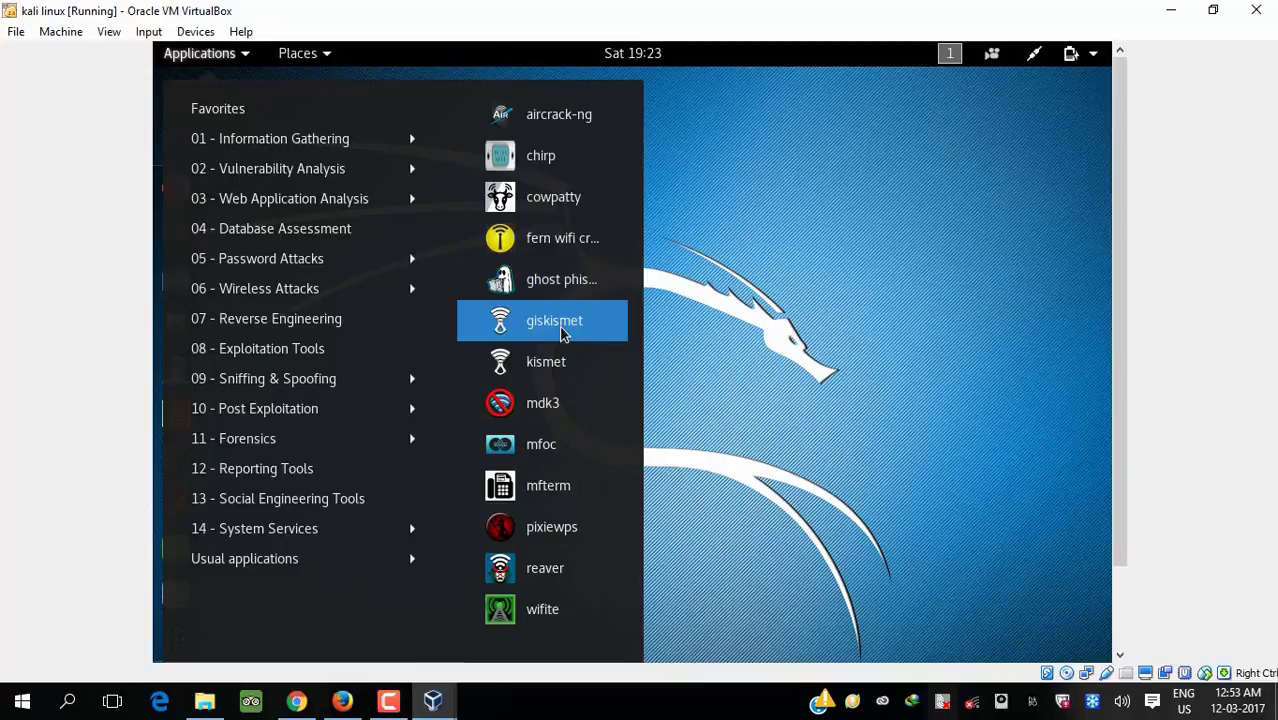
{"action": "left_click", "coordinate": [760, 281]}
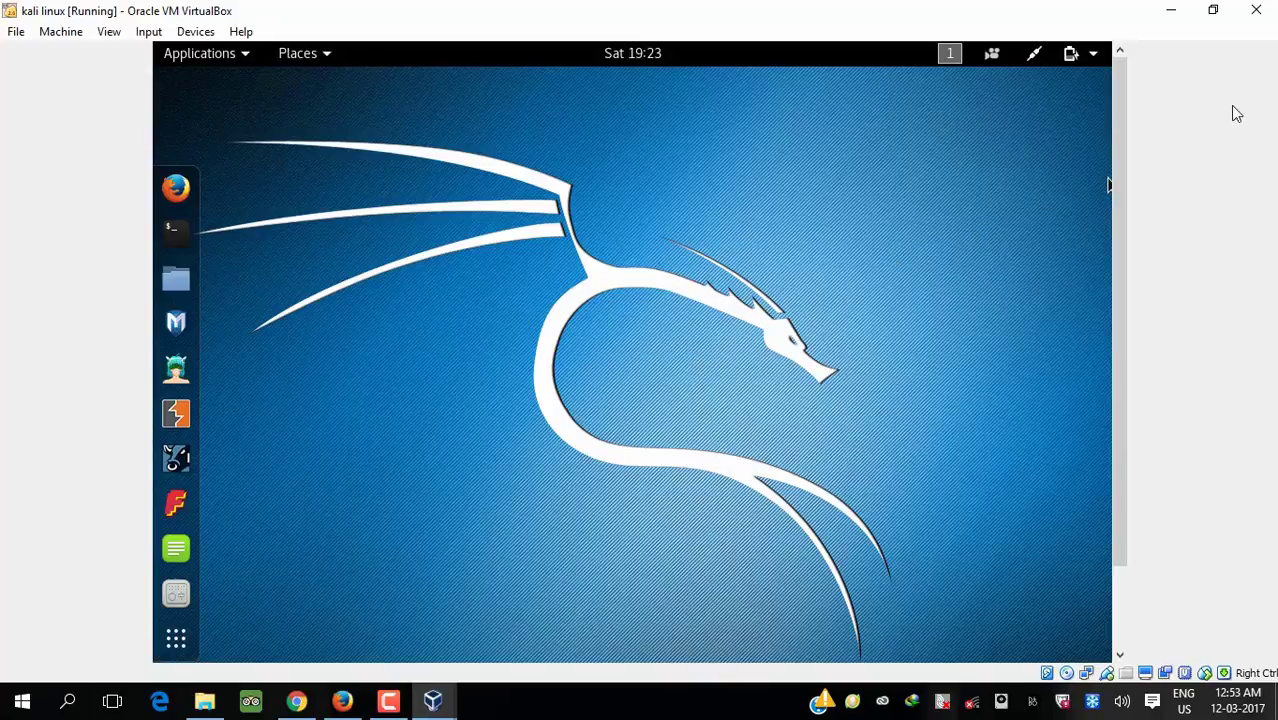
{"action": "left_click", "coordinate": [1172, 14]}
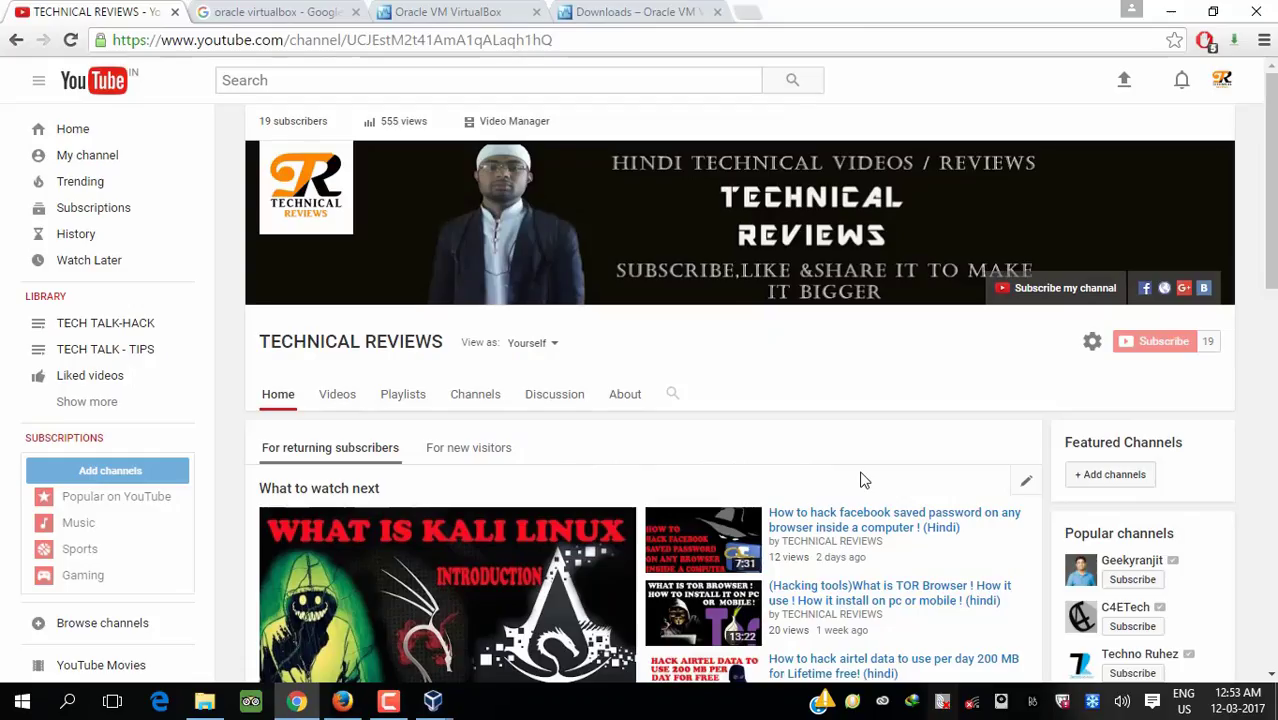